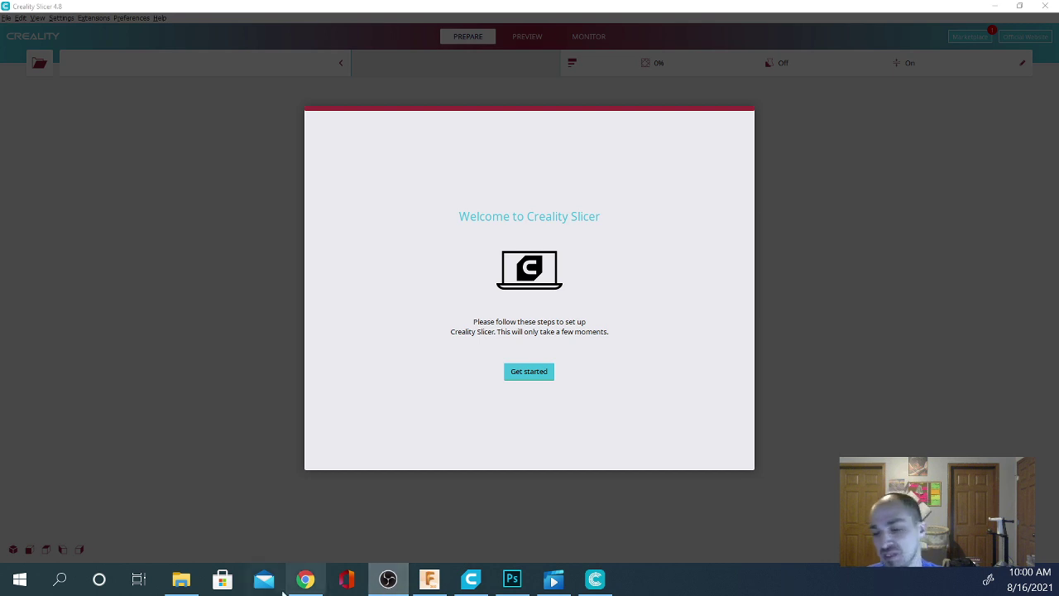
Switch to Chrome and view the top unanswered viewer comment in the YouTube Studio channel comments.
left_click(306, 580)
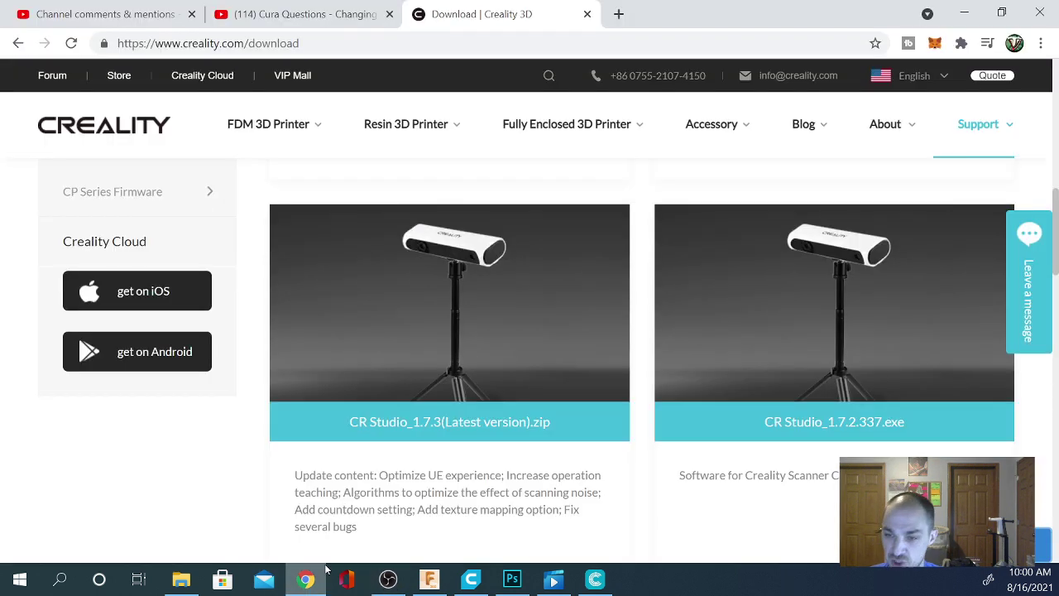
left_click(113, 12)
scroll(447, 367, "up", 1)
scroll(447, 367, "up", 7)
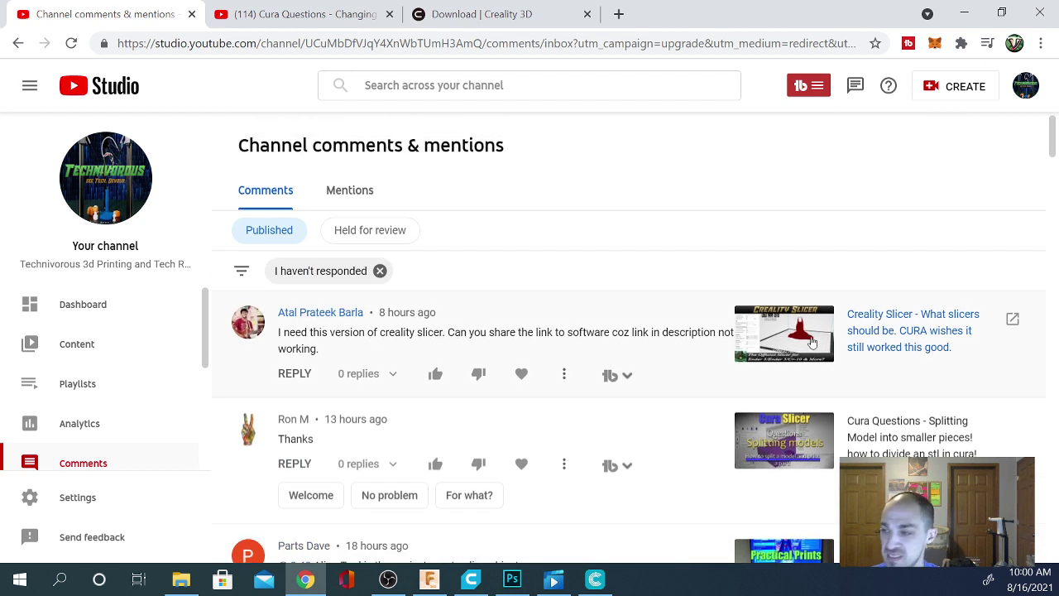
Look through the software list on the Creality download page for the available Creality Slicer versions.
left_click(497, 8)
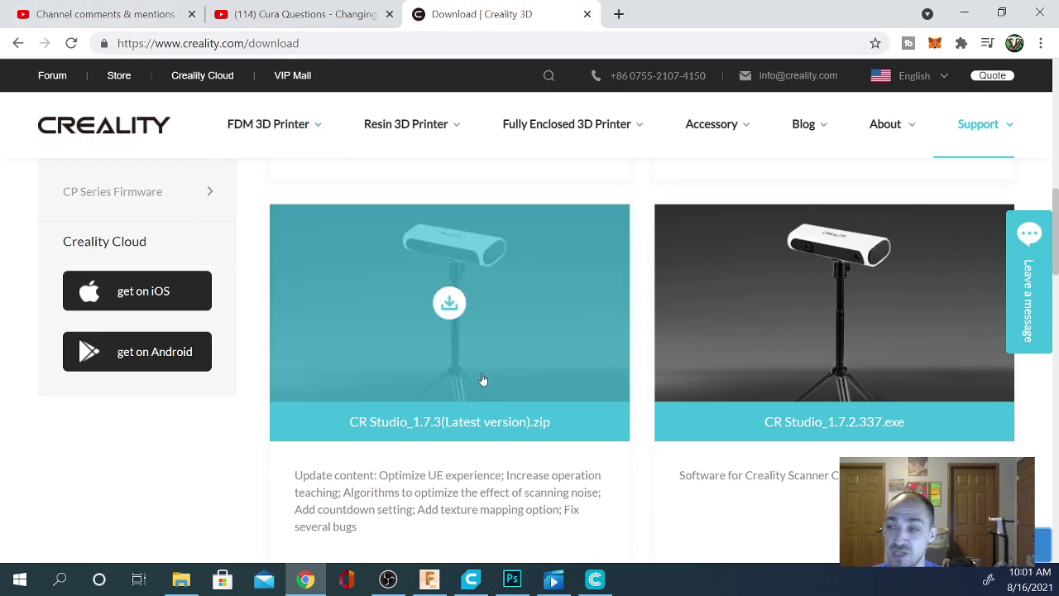
scroll(504, 390, "up", 6)
scroll(152, 273, "down", 2)
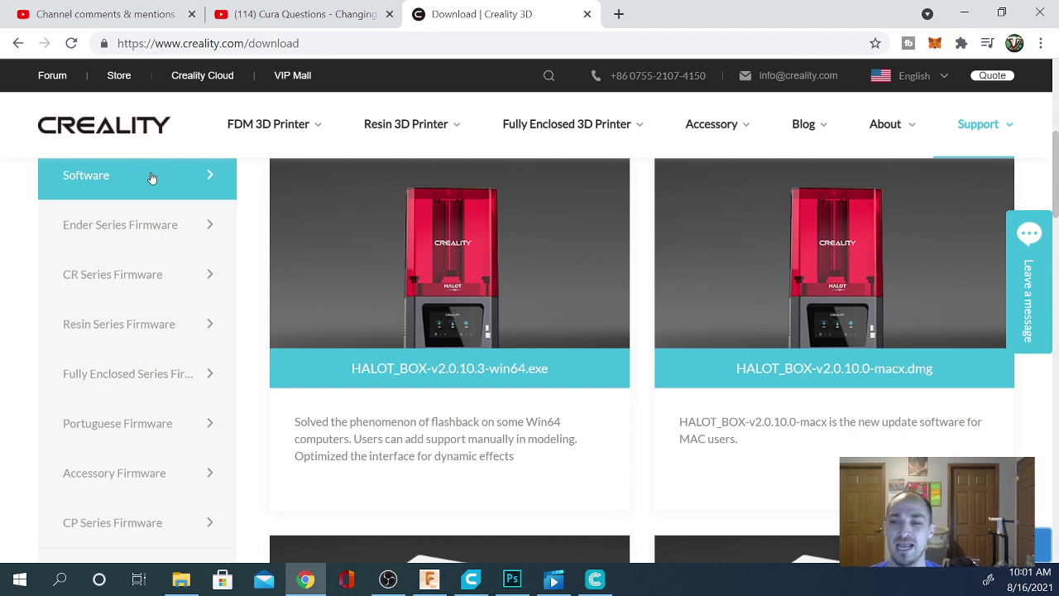
scroll(538, 374, "down", 1)
scroll(539, 380, "up", 3)
scroll(539, 379, "down", 7)
scroll(539, 380, "down", 3)
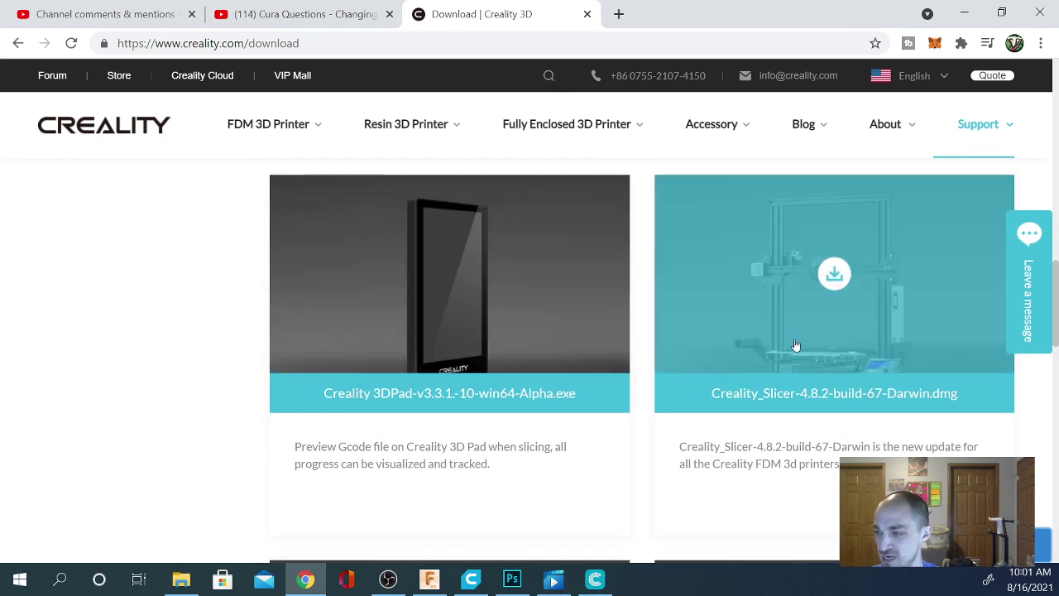
scroll(791, 339, "down", 3)
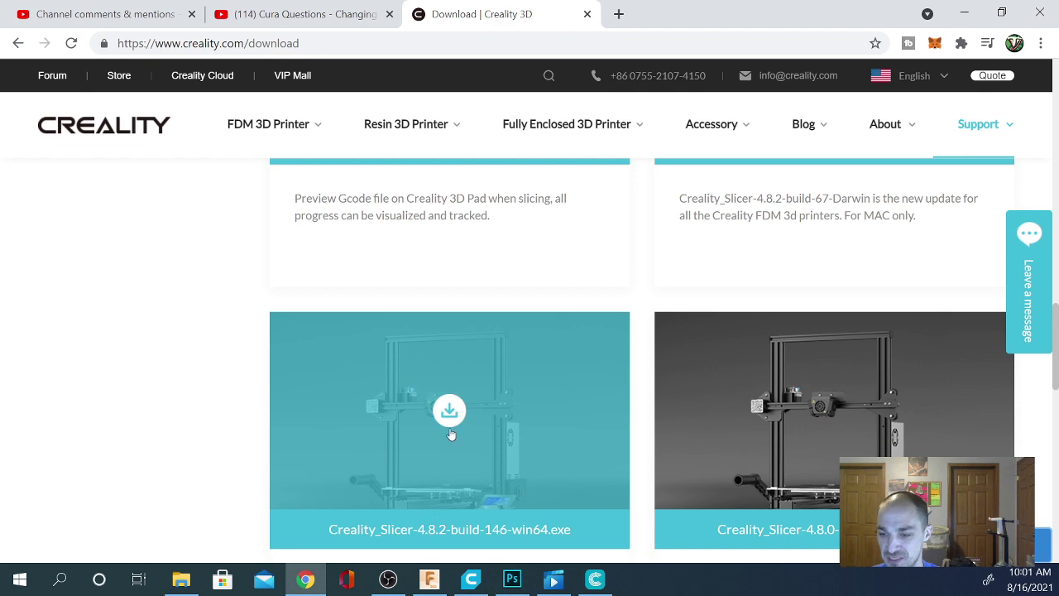
scroll(453, 413, "down", 2)
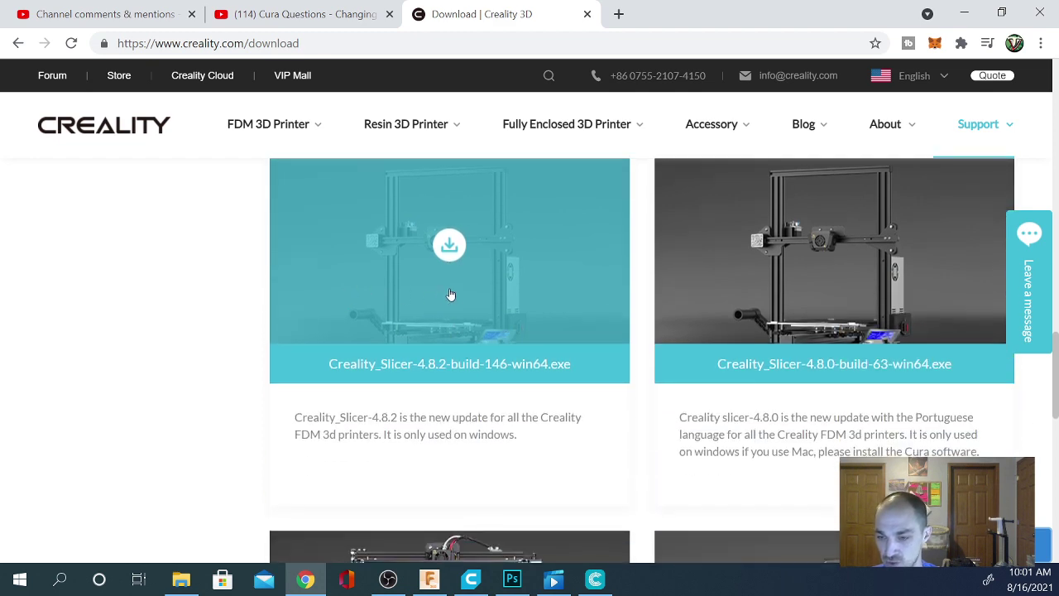
scroll(475, 307, "down", 6)
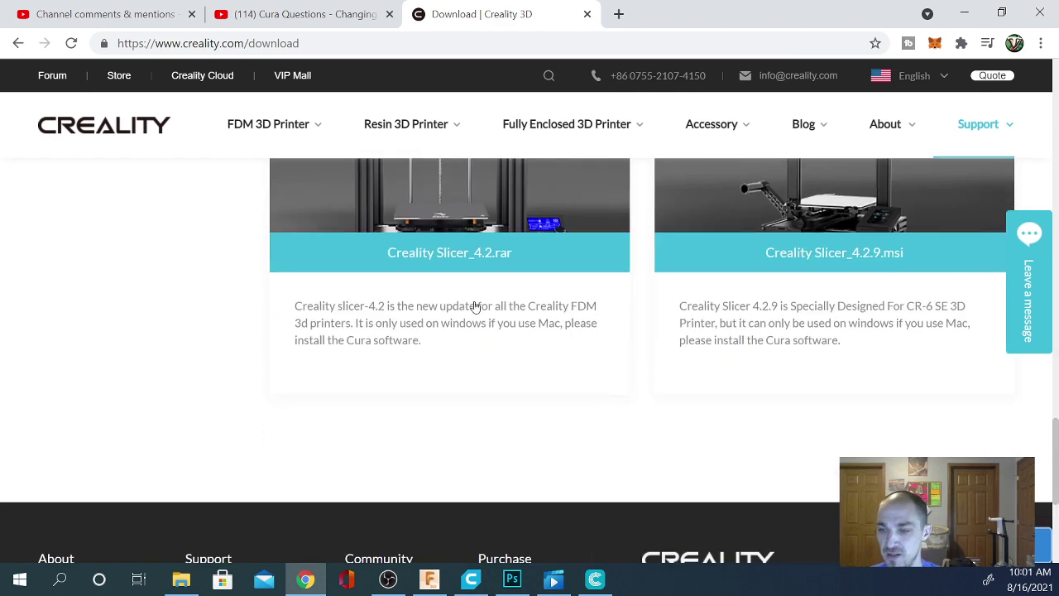
scroll(475, 356, "up", 2)
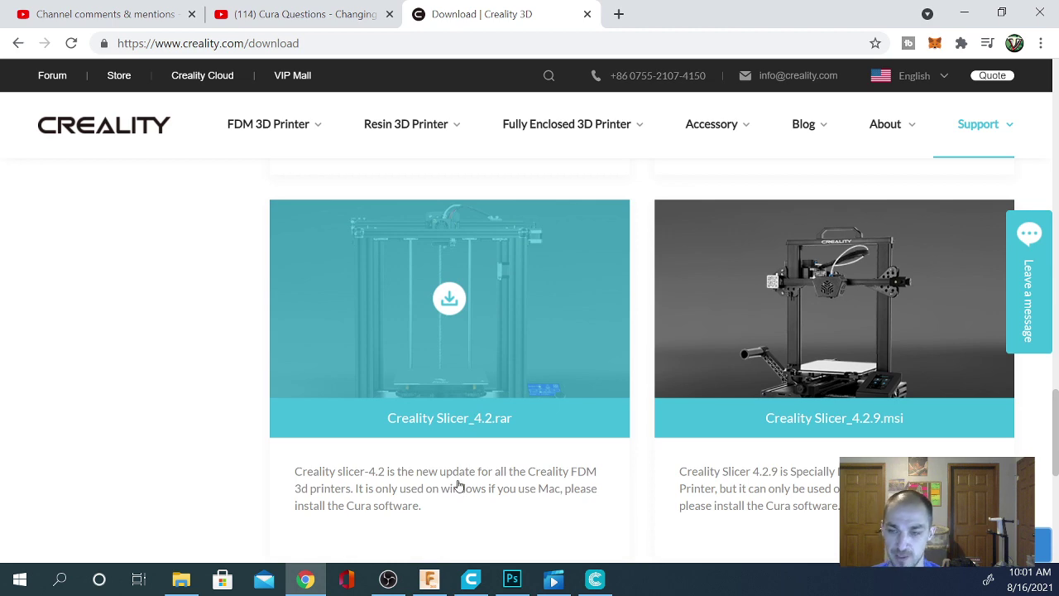
scroll(459, 486, "up", 4)
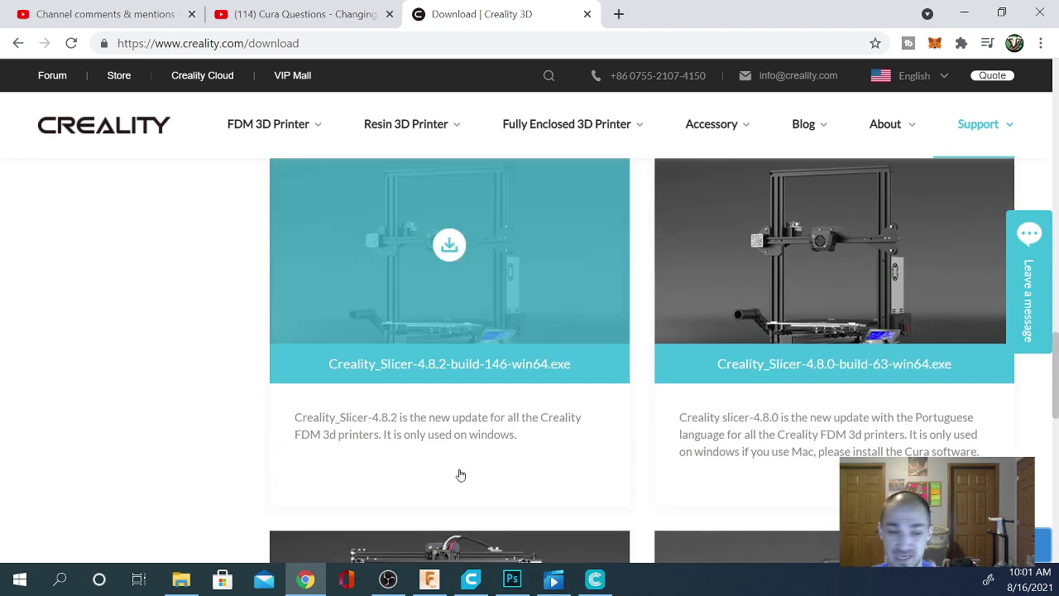
Switch to Creality Slicer, start the first-run setup, accept the user agreement and continue past the data collection notice.
left_click(595, 579)
left_click(526, 371)
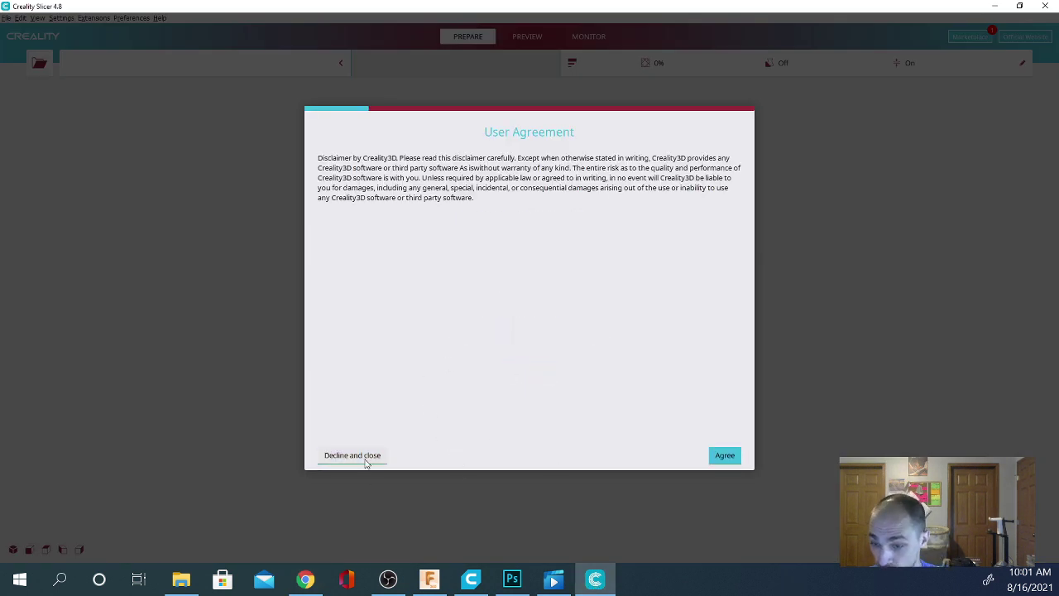
left_click(726, 457)
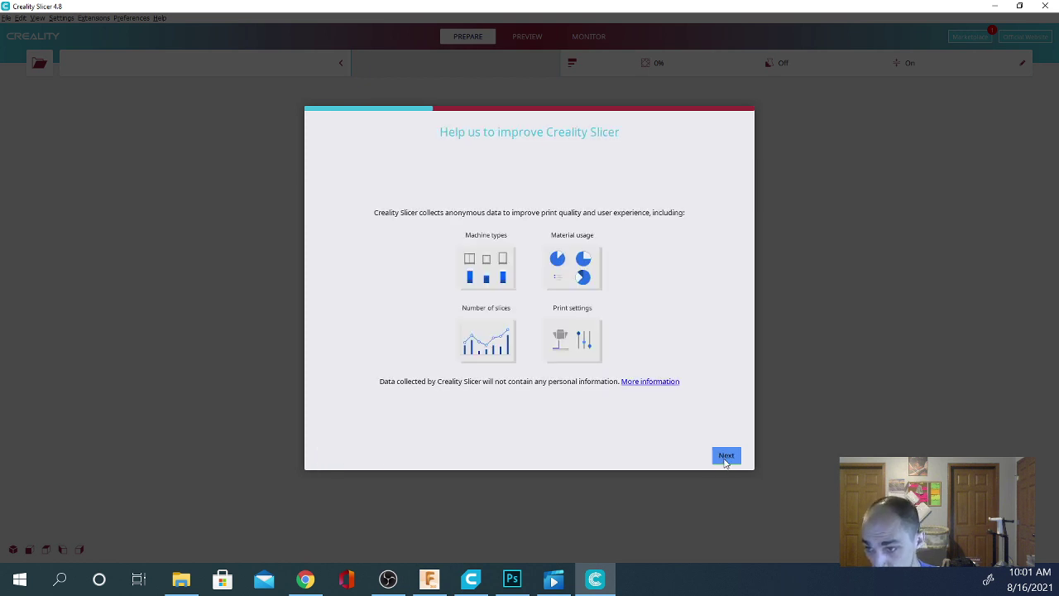
left_click(725, 456)
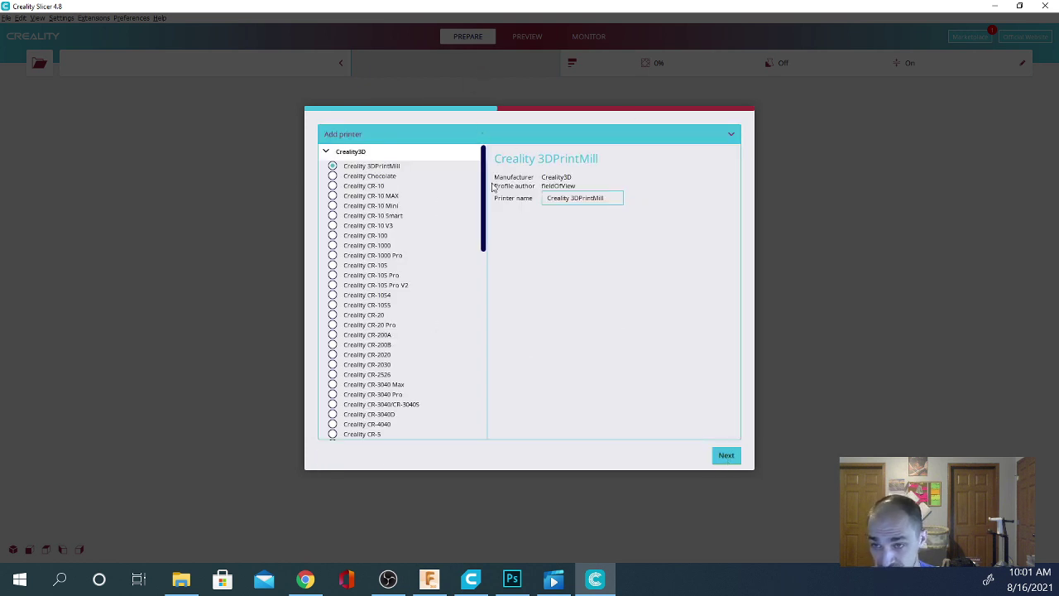
Add the Creality Ender-3 V2 as the printer.
scroll(485, 212, "down", 10)
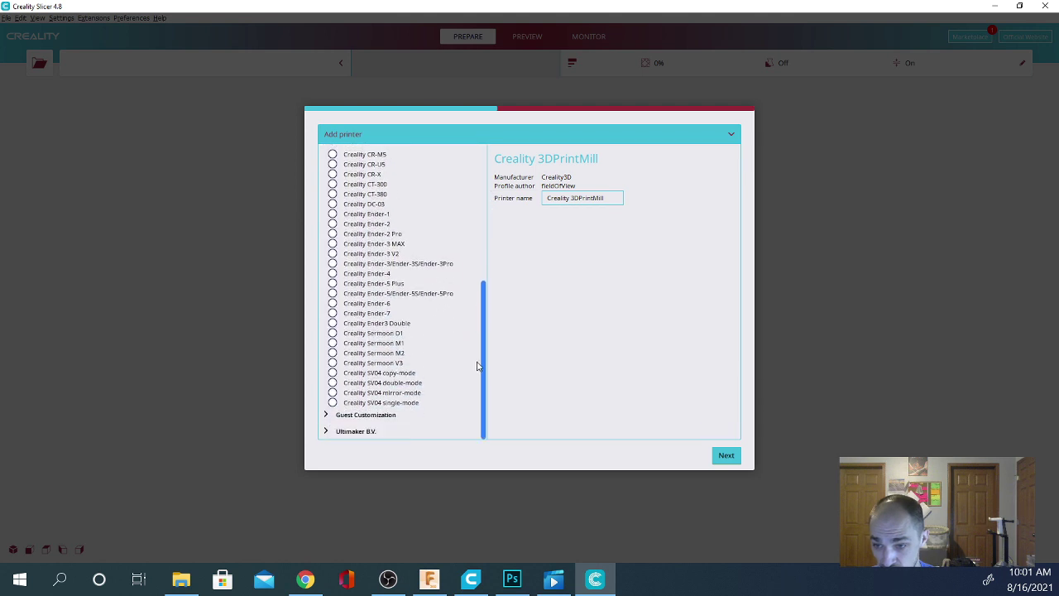
left_click_drag(482, 367, 494, 182)
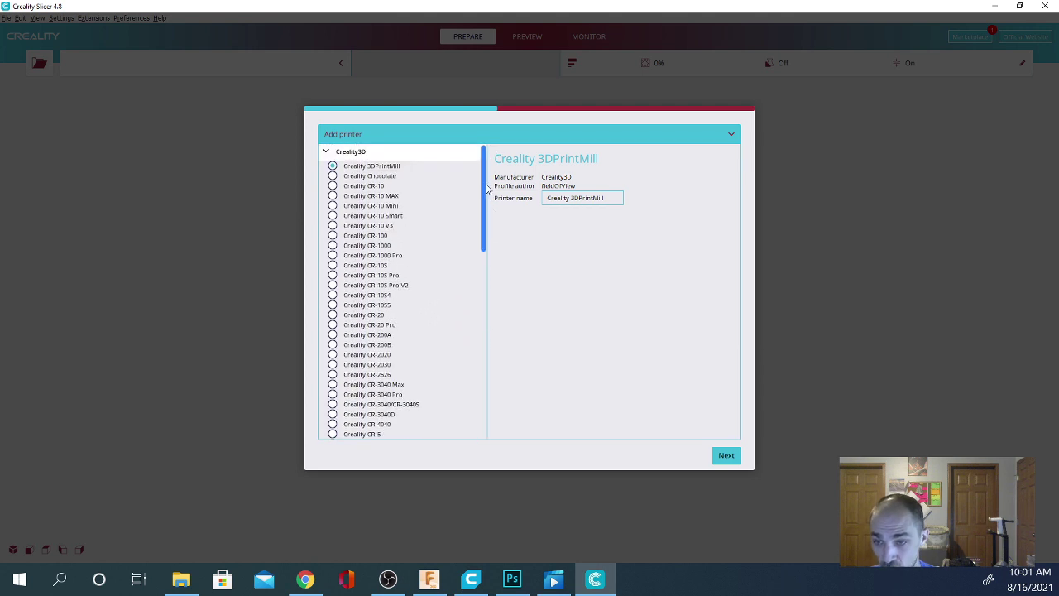
scroll(489, 223, "down", 5)
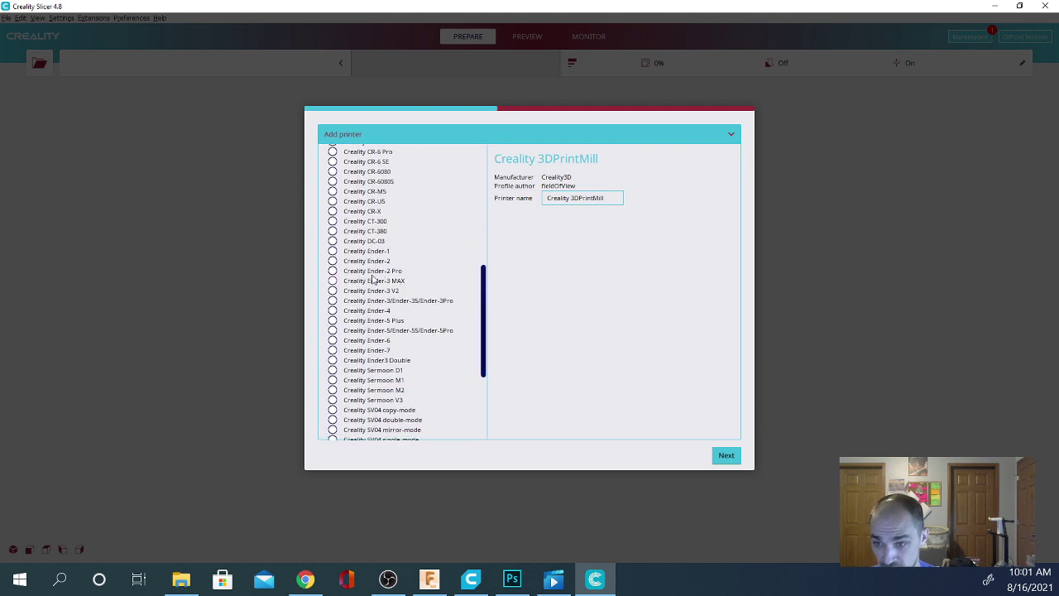
left_click(332, 291)
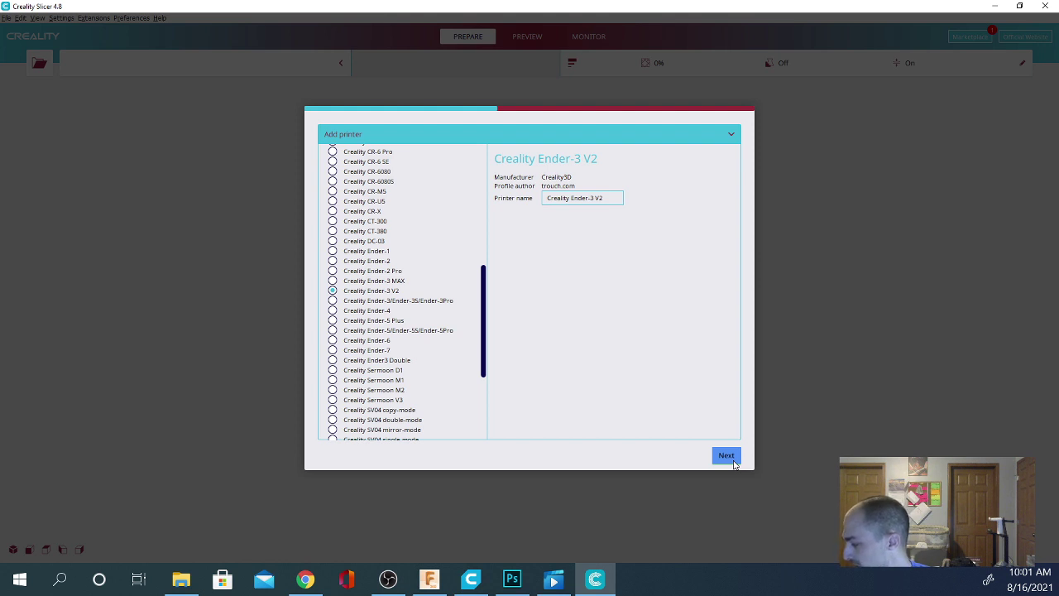
left_click(732, 462)
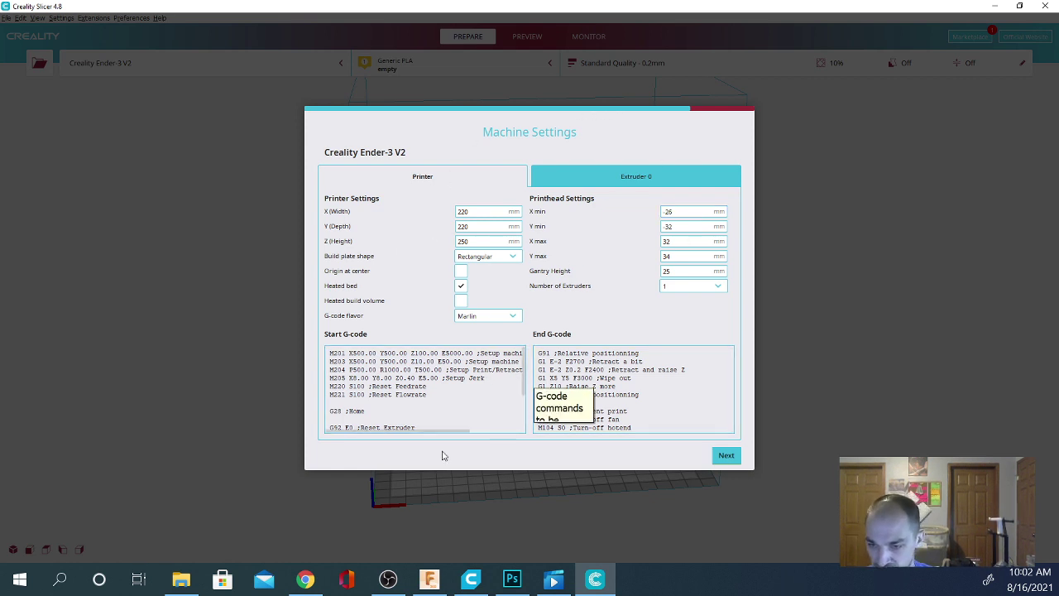
Review the start G-code in the machine settings and finish the setup with the default values.
scroll(462, 432, "down", 3)
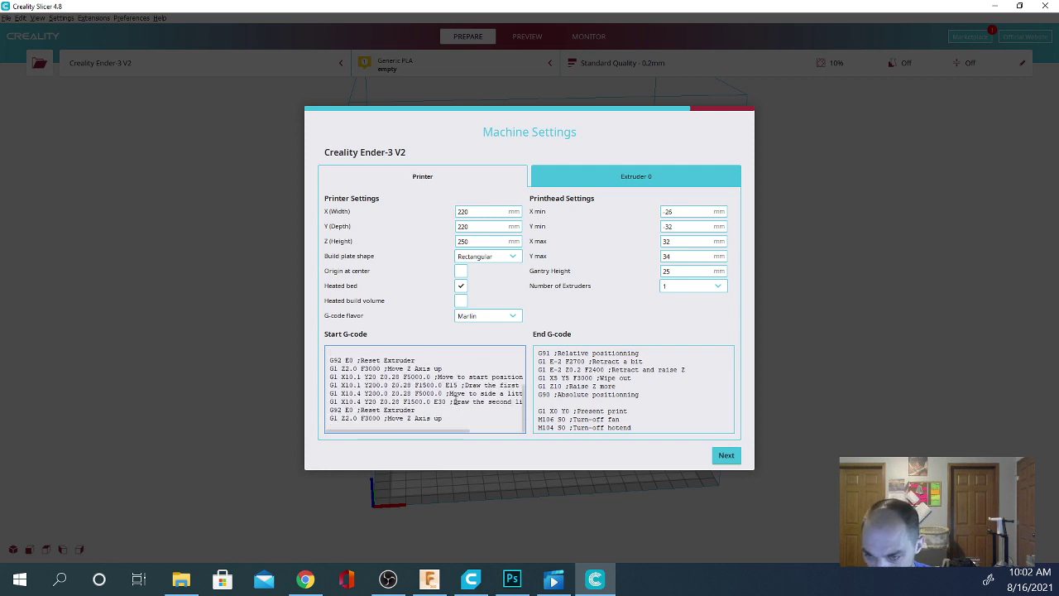
scroll(408, 381, "up", 1)
scroll(408, 381, "up", 3)
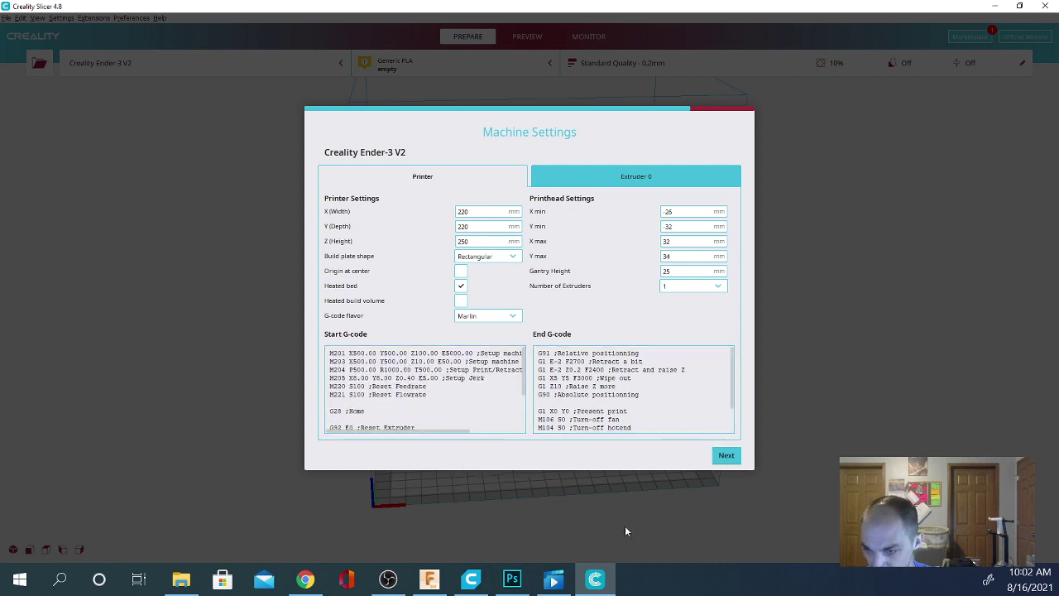
left_click(729, 456)
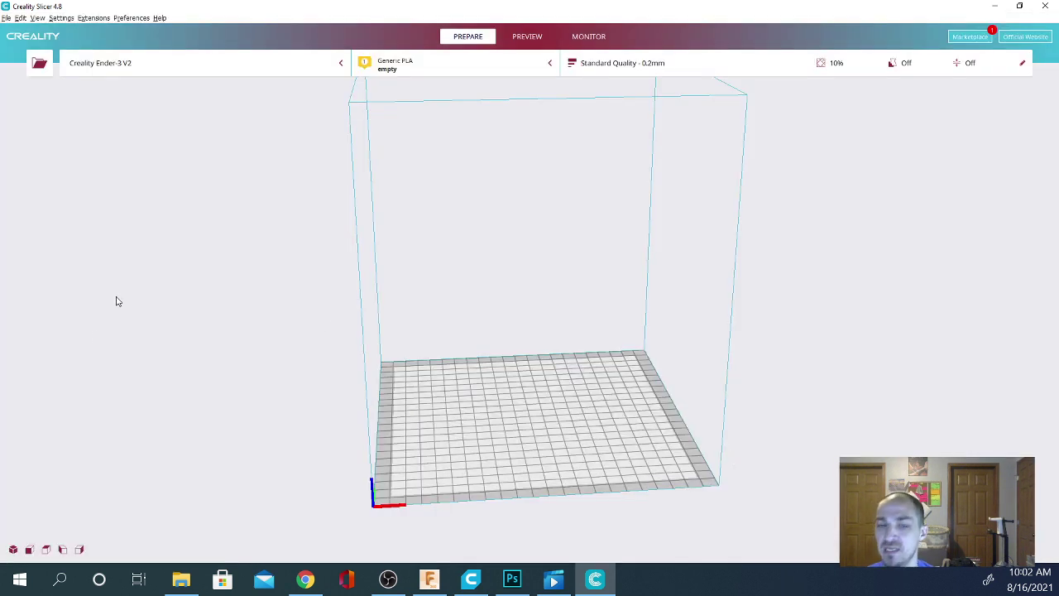
Show the custom print settings in Creality Slicer and place the Ultimaker Cura window beside them for comparison.
right_click_drag(208, 397, 480, 436)
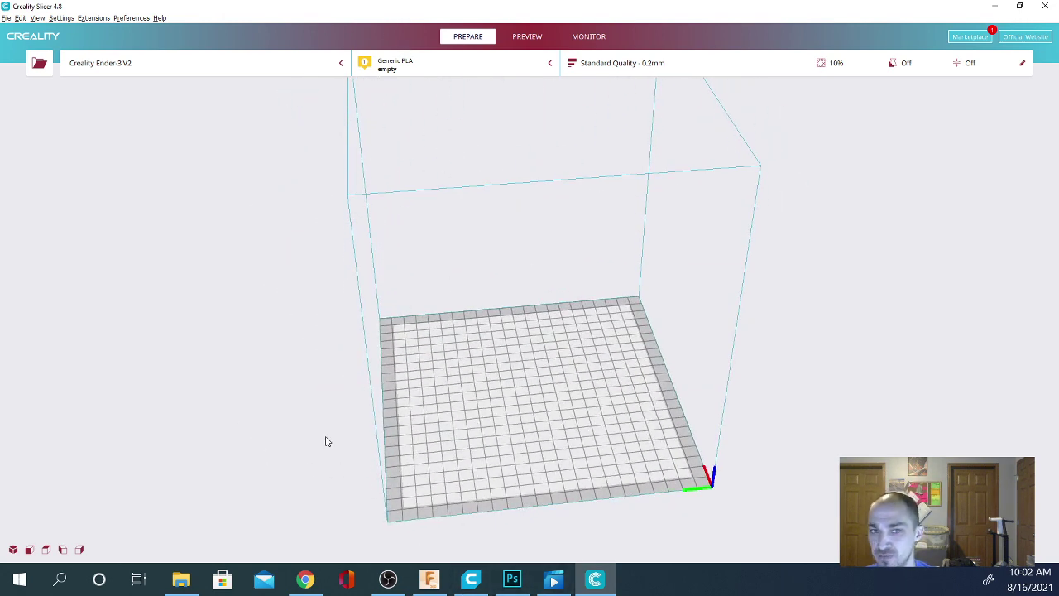
left_click(471, 580)
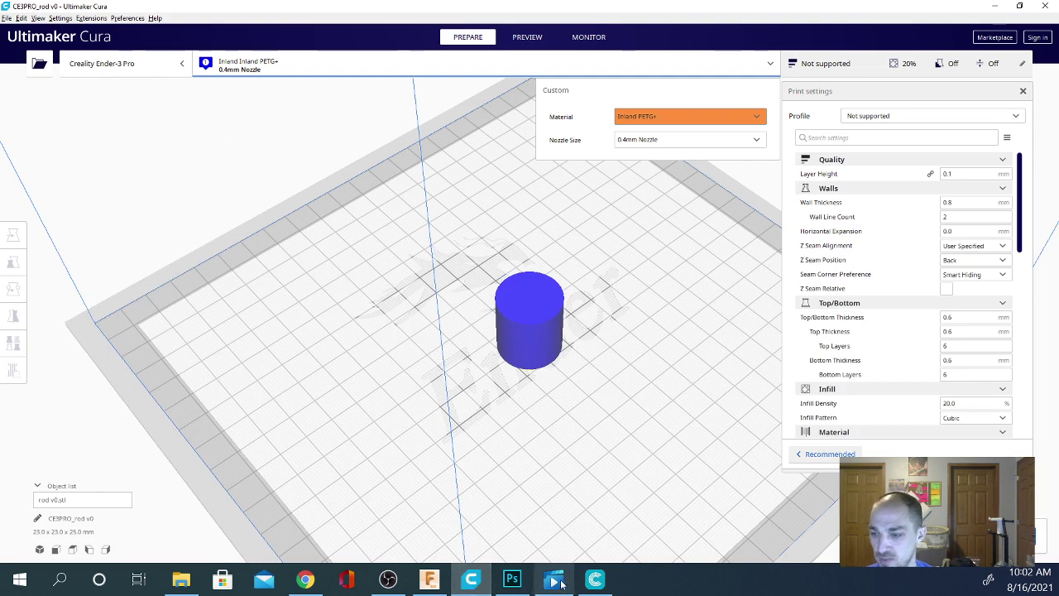
left_click(594, 582)
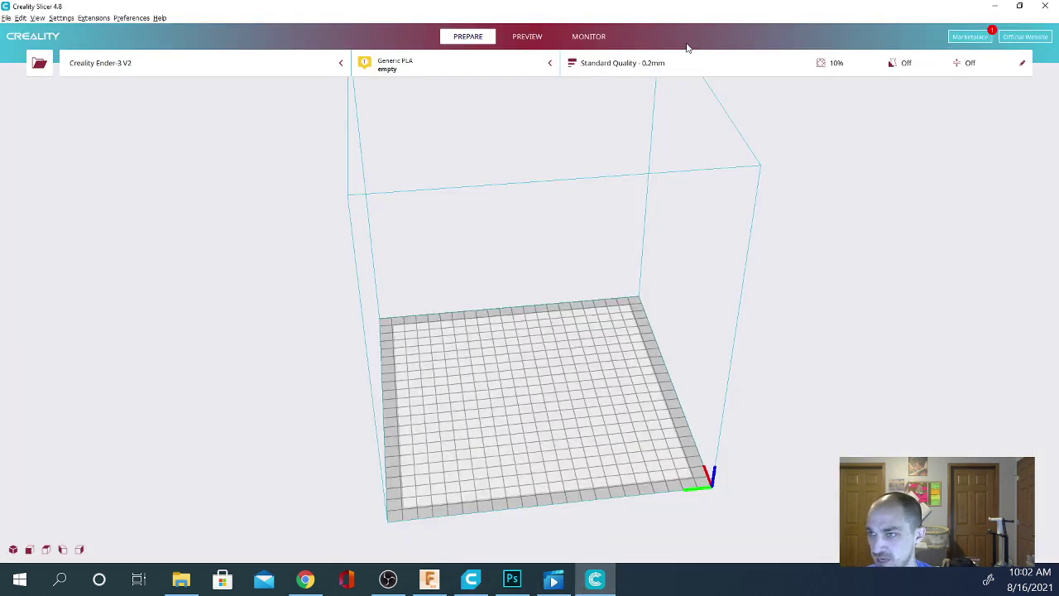
left_click(765, 67)
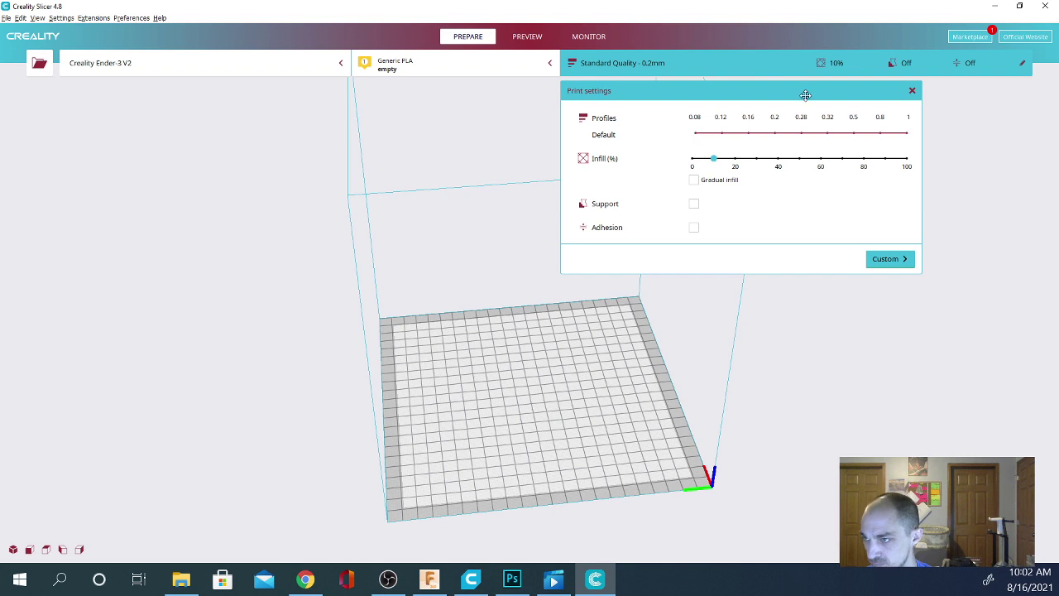
left_click(888, 260)
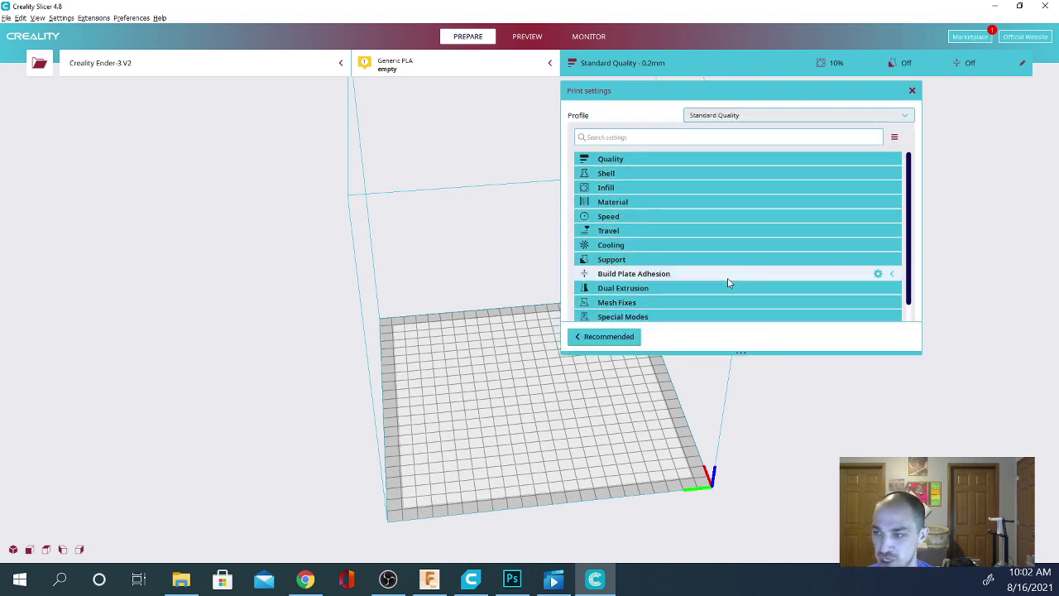
left_click(488, 589)
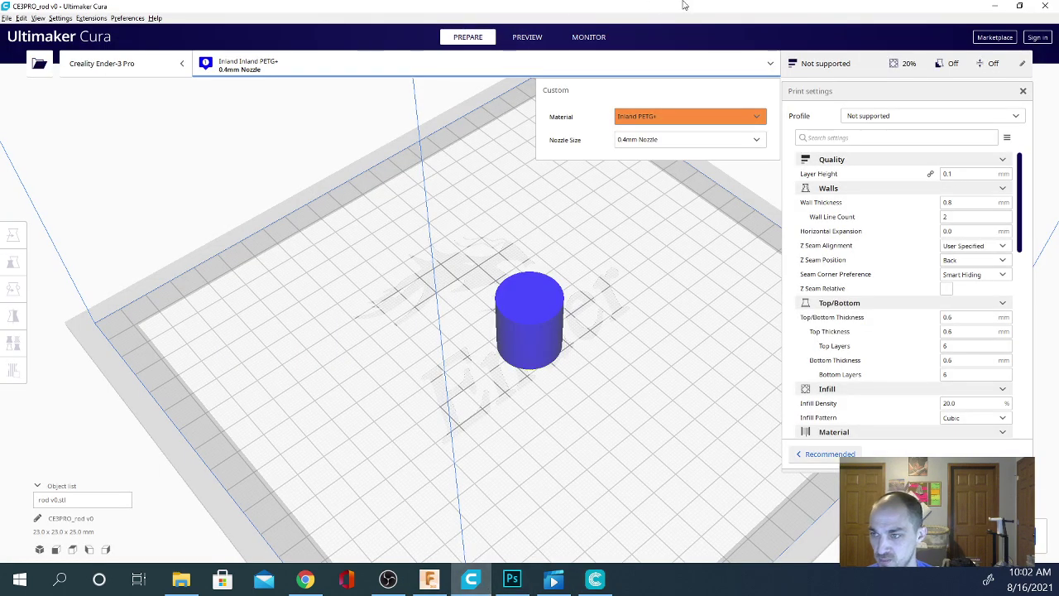
left_click_drag(579, 7, 138, 66)
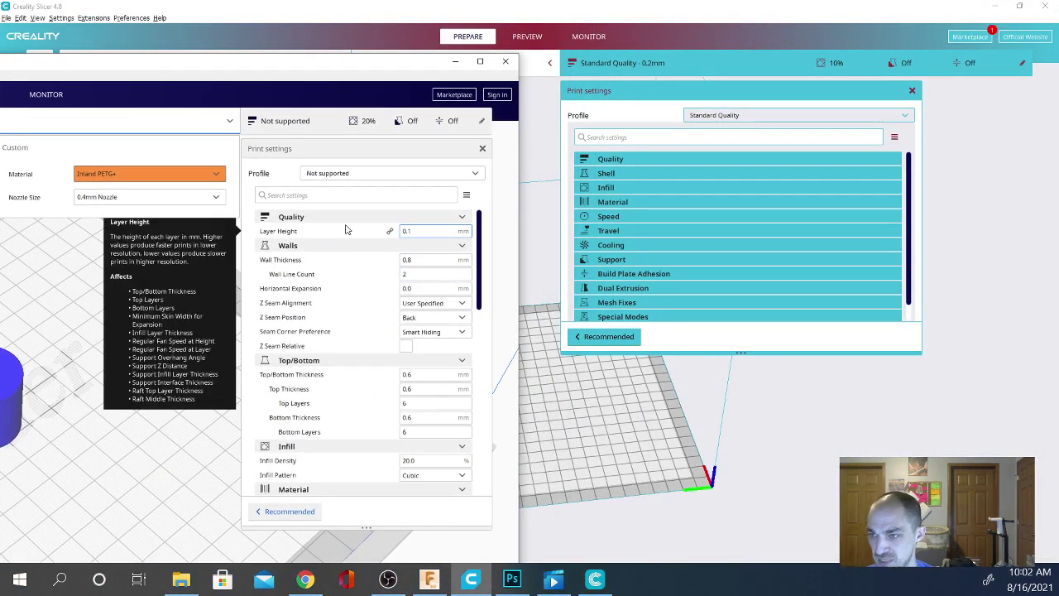
Return to Creality Slicer and examine the options in the Shell, Special Modes and Experimental categories of the print settings.
left_click(623, 174)
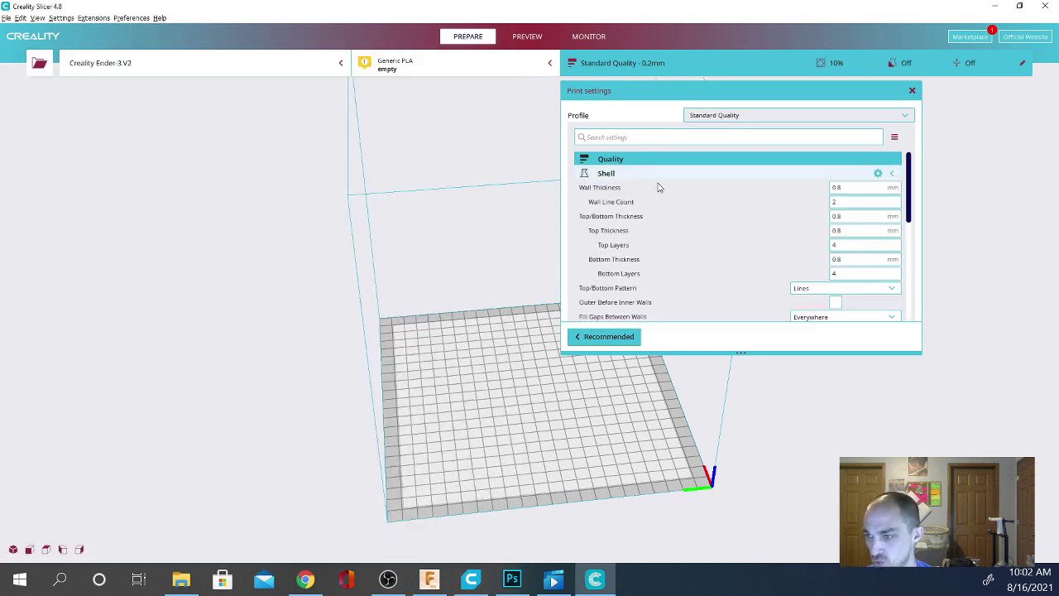
scroll(682, 301, "down", 3)
scroll(682, 301, "down", 5)
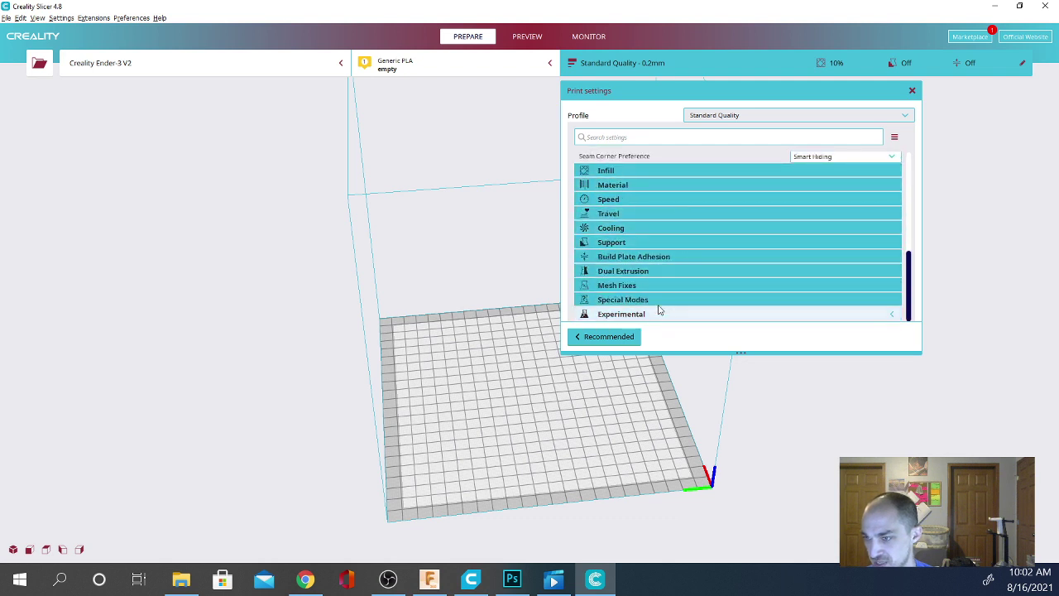
left_click(666, 301)
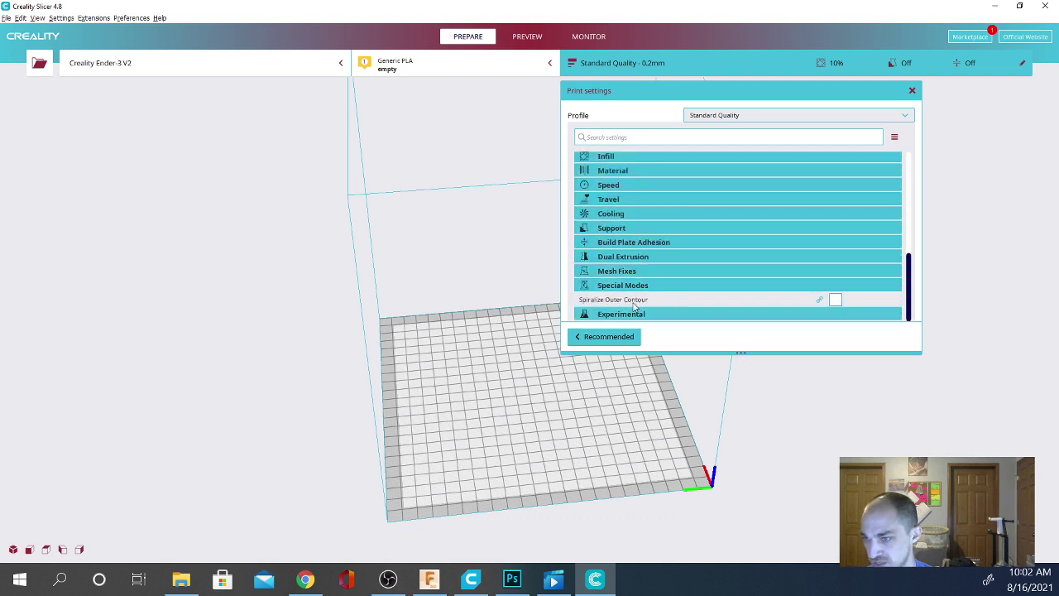
left_click(668, 313)
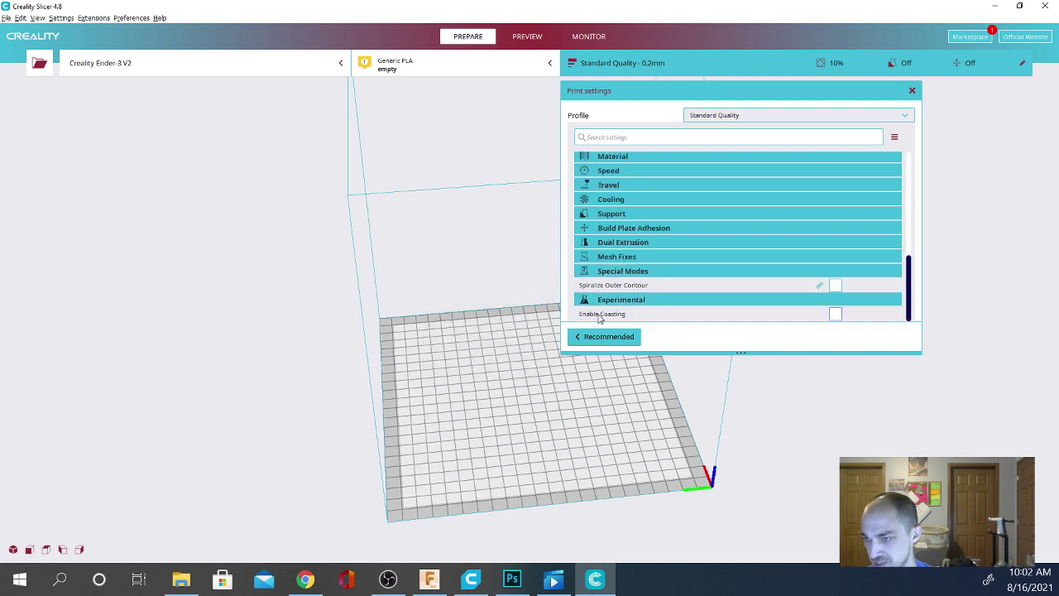
scroll(600, 308, "up", 1)
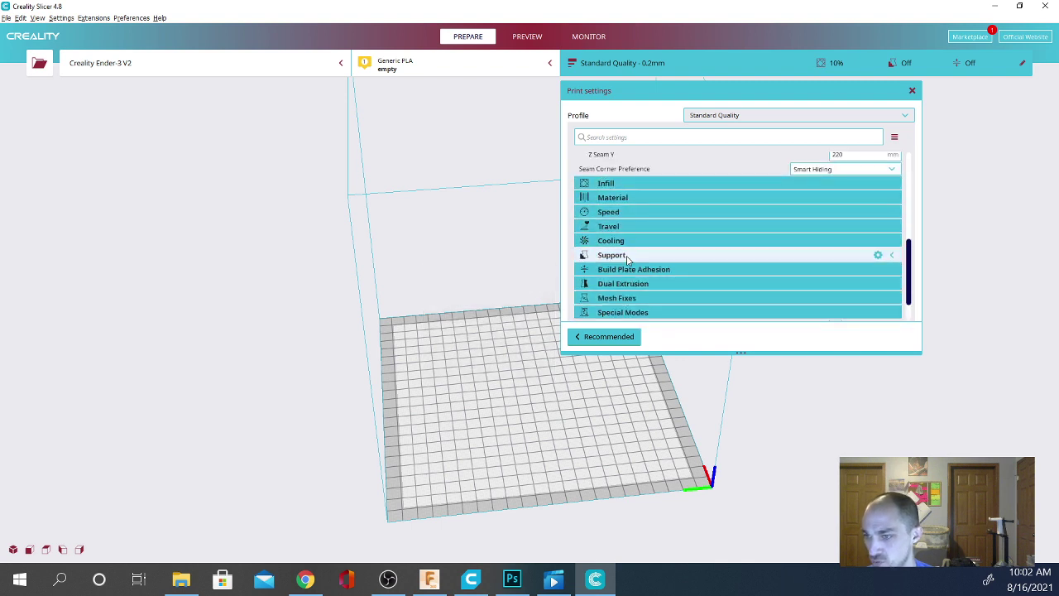
Expand the Support category and enable Generate Support.
left_click(626, 257)
scroll(801, 258, "down", 1)
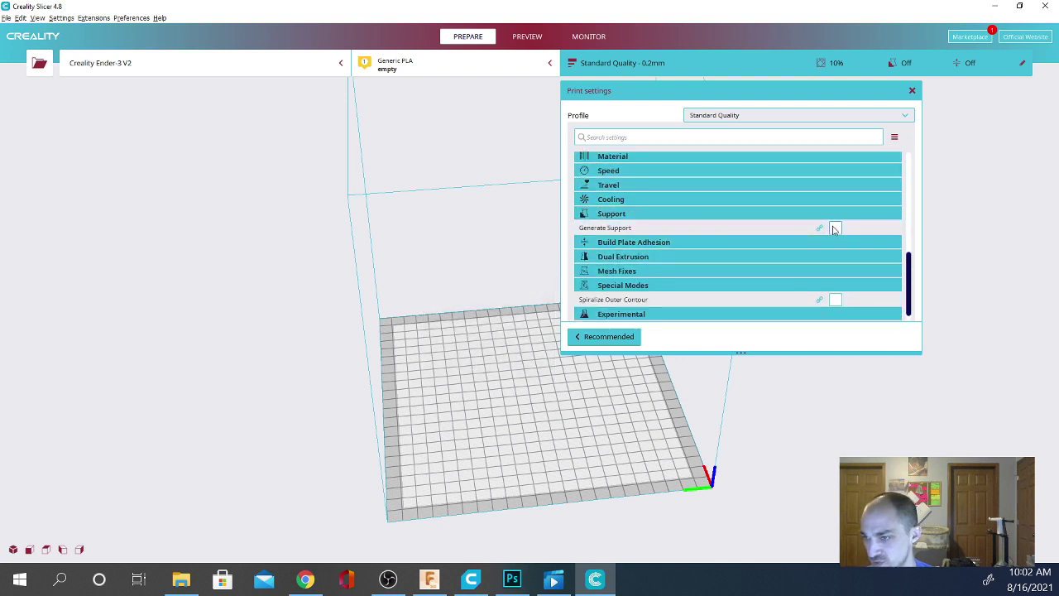
left_click(835, 228)
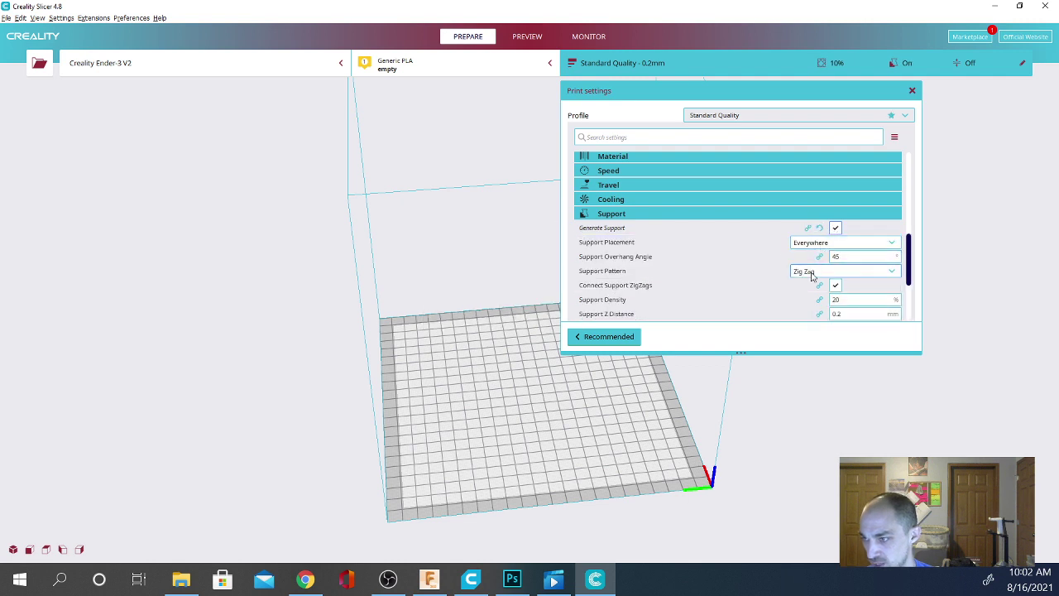
Set Support Placement to Touching Buildplate and review the Support Pattern choices, keeping Zig Zag.
scroll(844, 244, "down", 1)
scroll(844, 244, "up", 1)
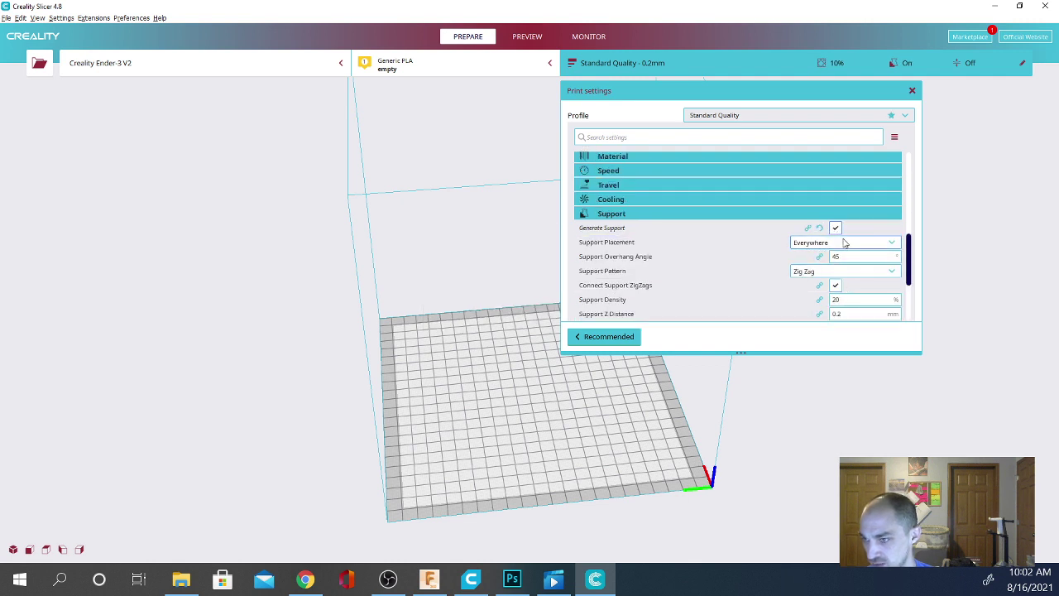
left_click(826, 243)
left_click(823, 255)
left_click(815, 273)
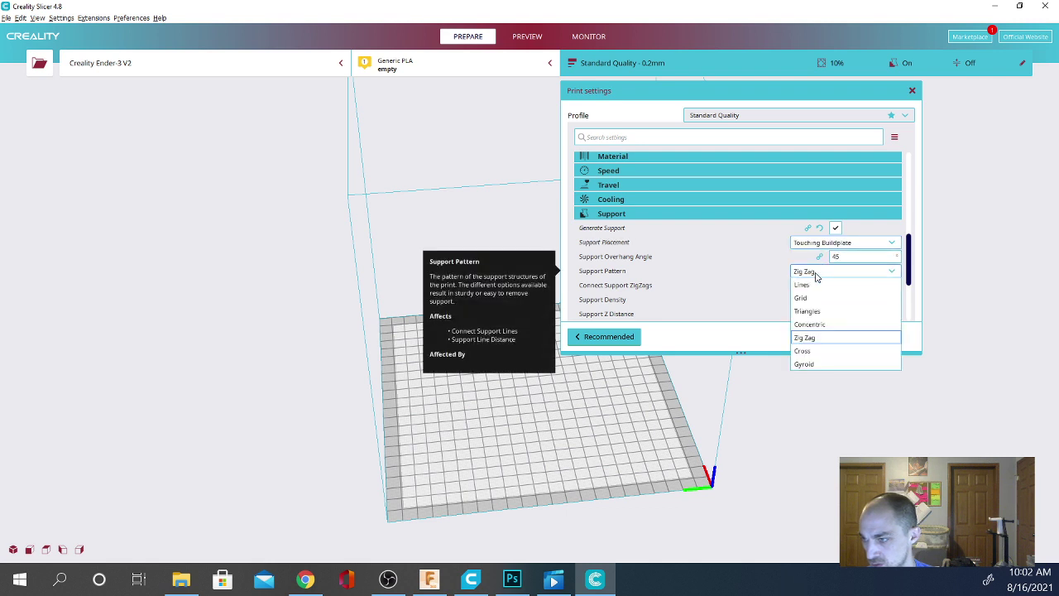
left_click(815, 273)
scroll(728, 265, "up", 2)
scroll(727, 264, "down", 2)
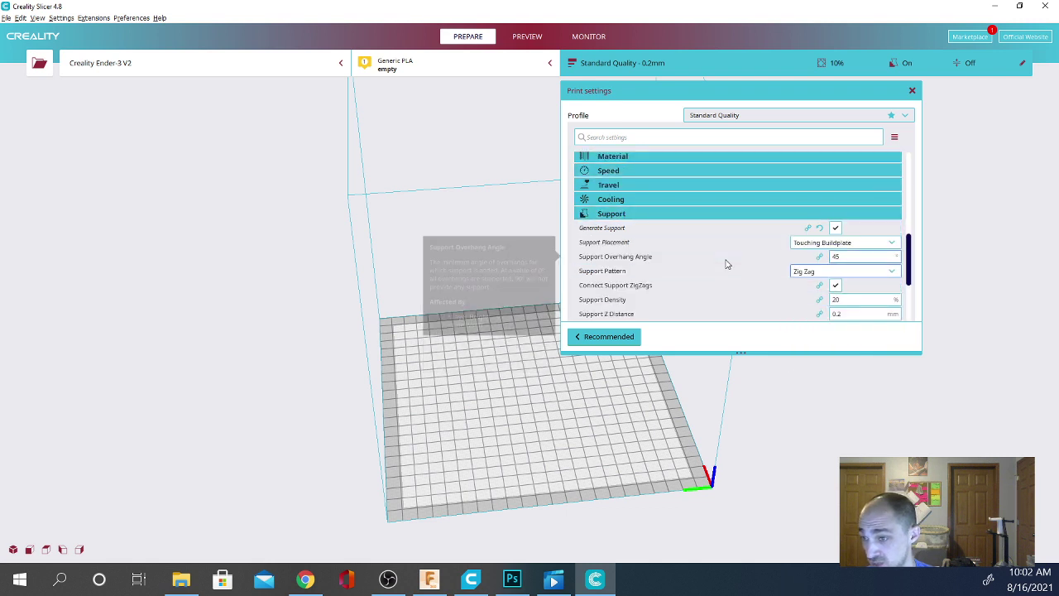
Collapse the expanded Shell and Support categories in the print settings.
scroll(711, 263, "up", 1)
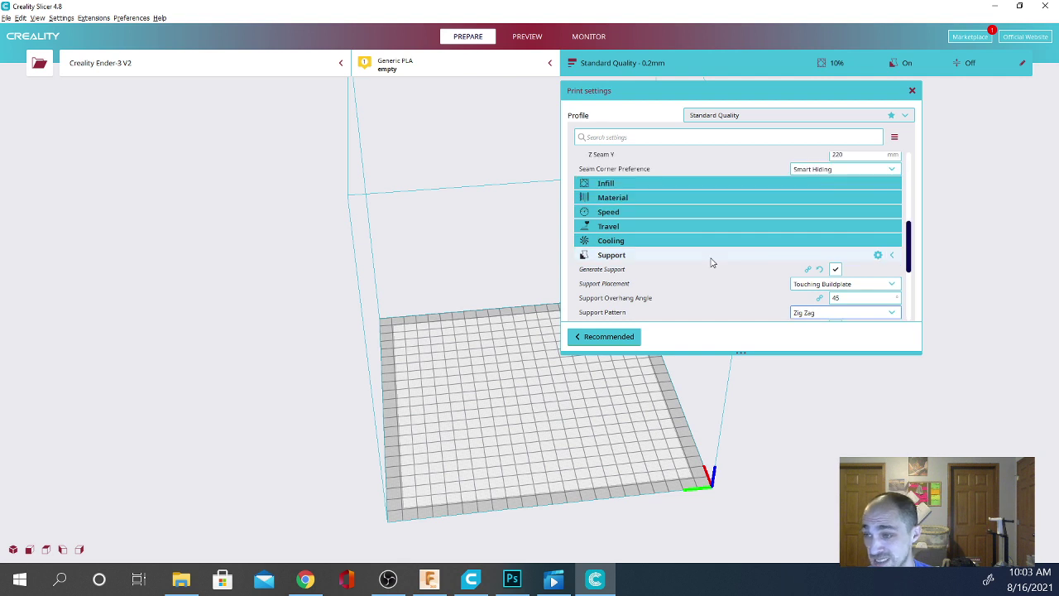
scroll(710, 263, "up", 8)
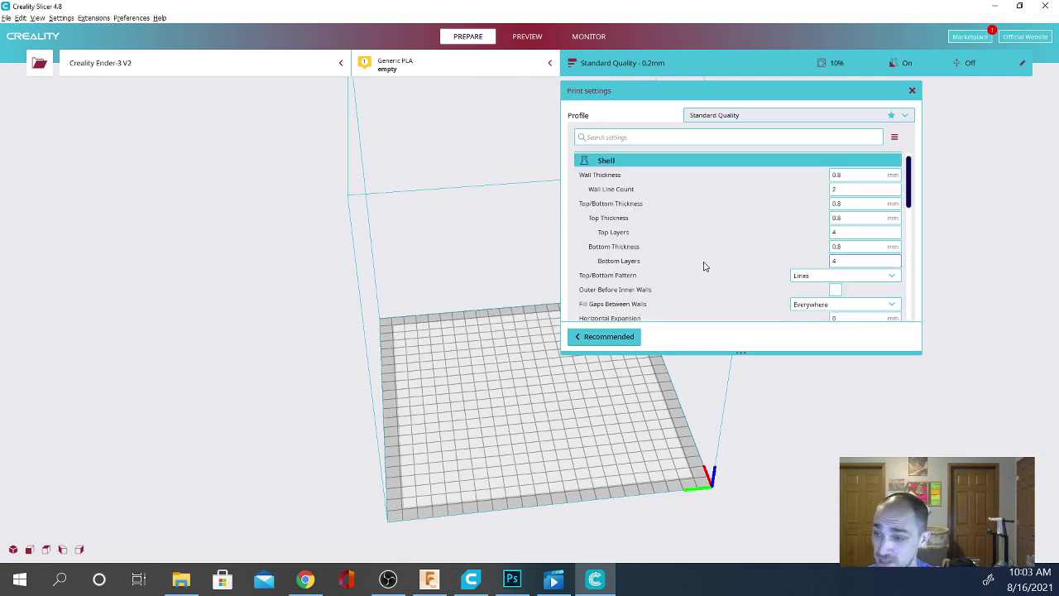
scroll(705, 266, "up", 1)
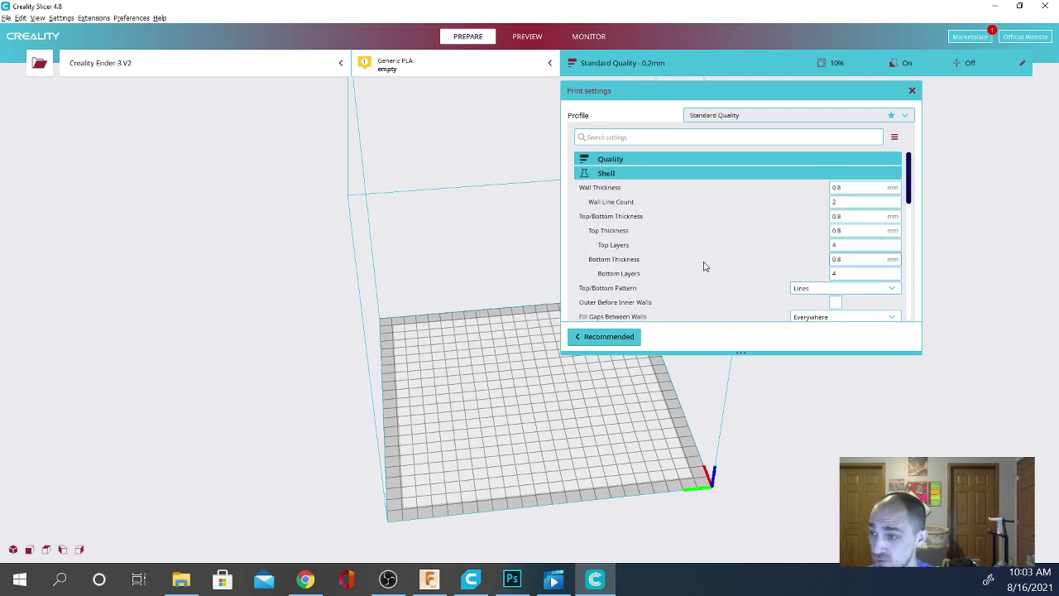
left_click(620, 173)
scroll(742, 293, "down", 3)
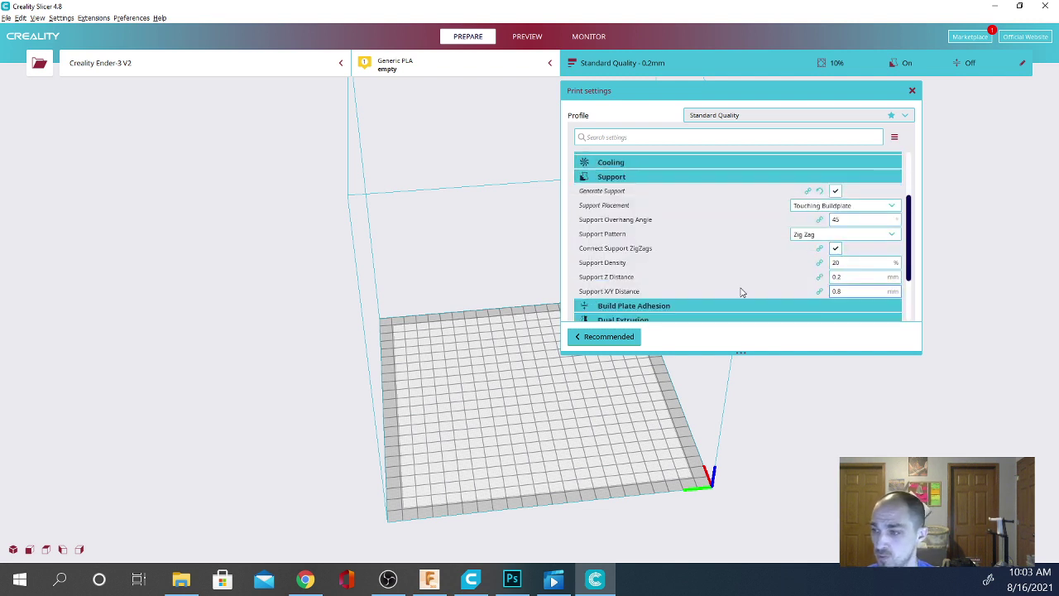
scroll(736, 288, "down", 3)
scroll(735, 283, "up", 5)
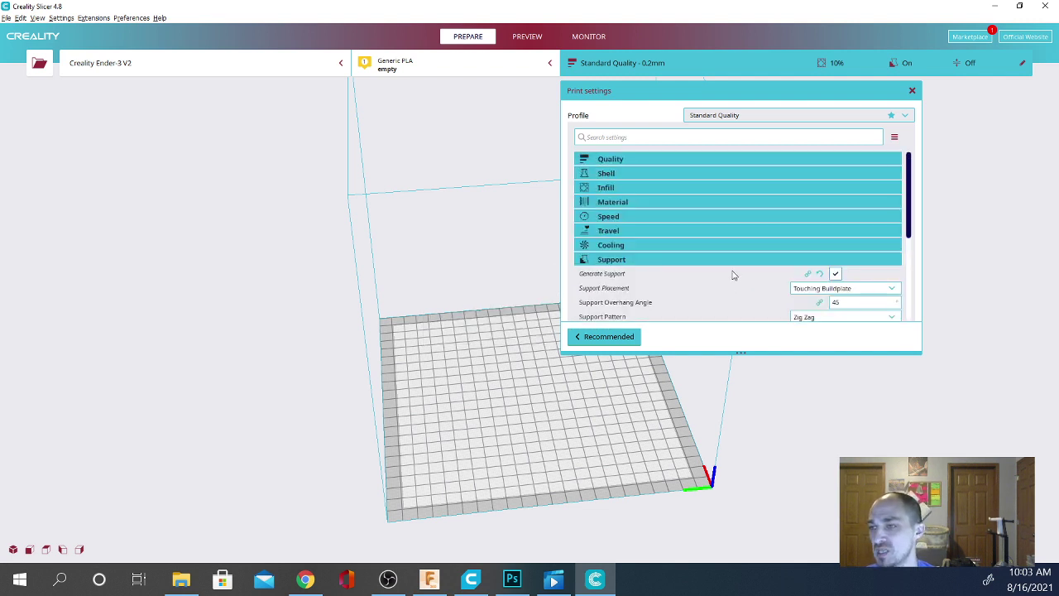
left_click(594, 259)
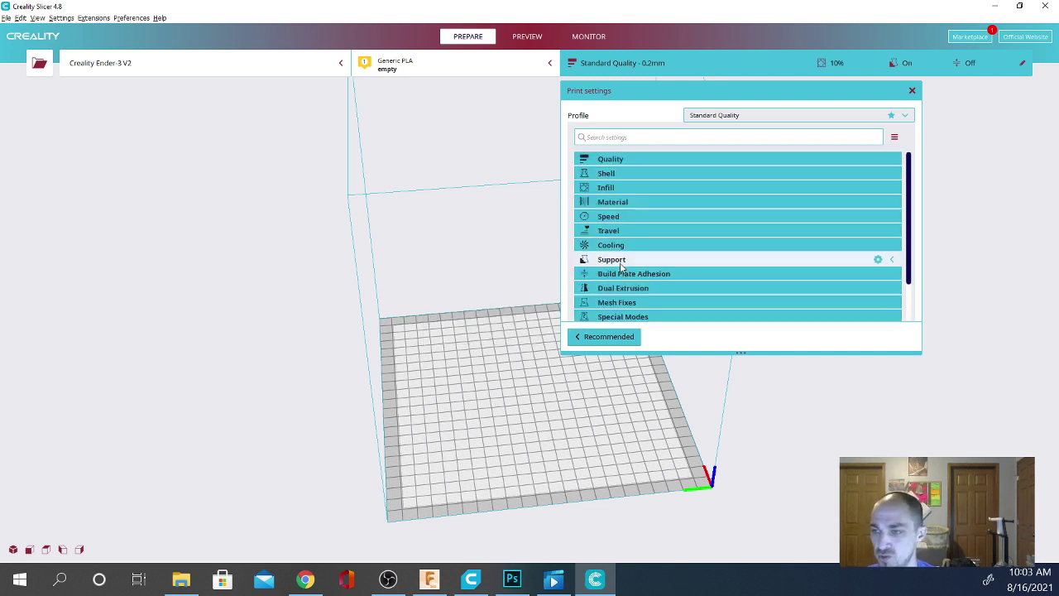
Load the CE3V2_rod v0 model from File Explorer onto the build plate and view it up close.
left_click(180, 579)
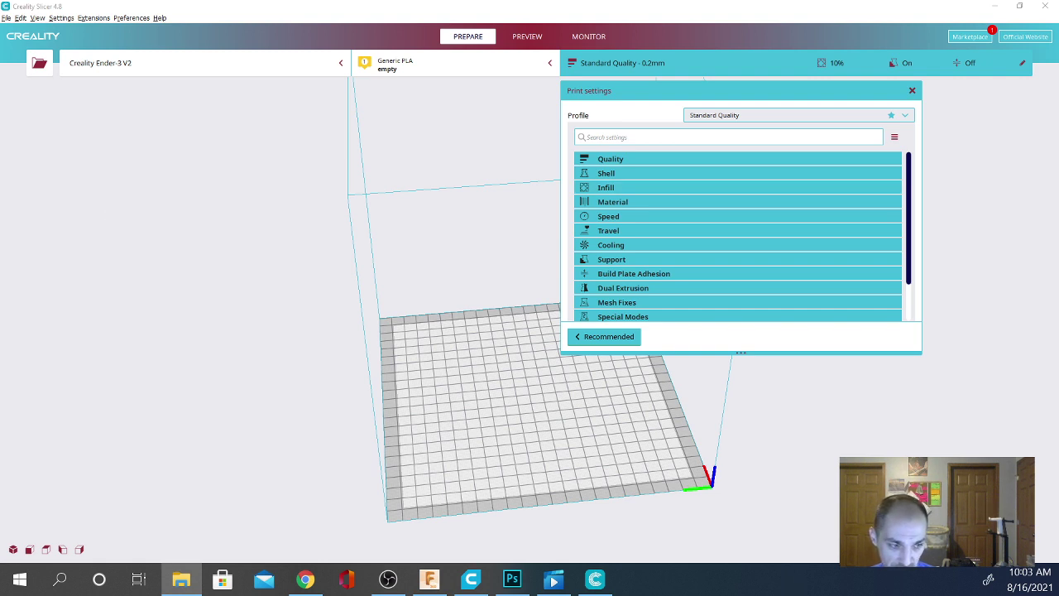
left_click_drag(329, 305, 478, 355)
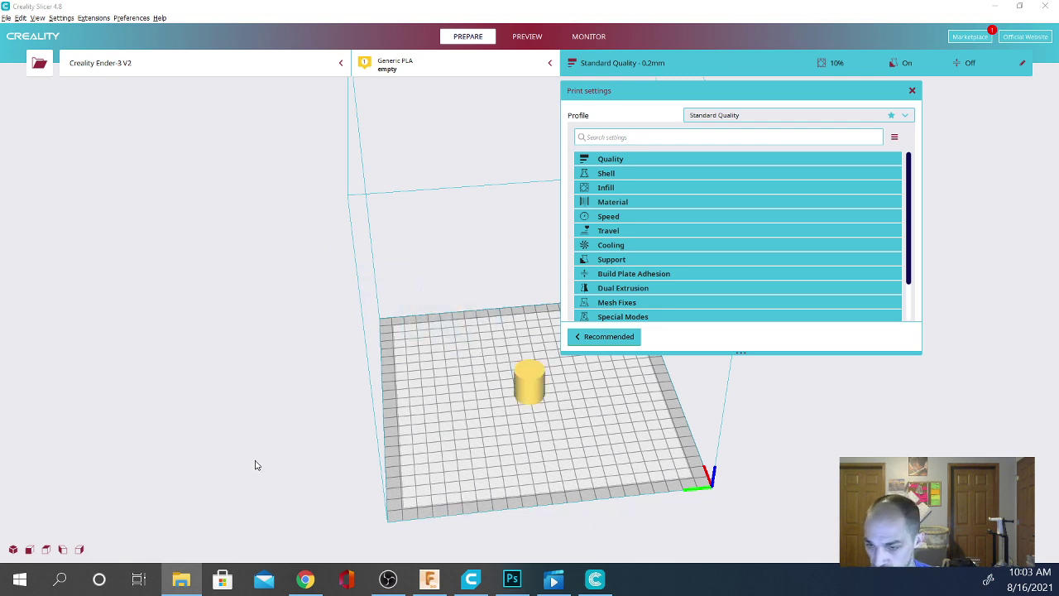
right_click_drag(386, 460, 323, 484)
scroll(641, 451, "up", 5)
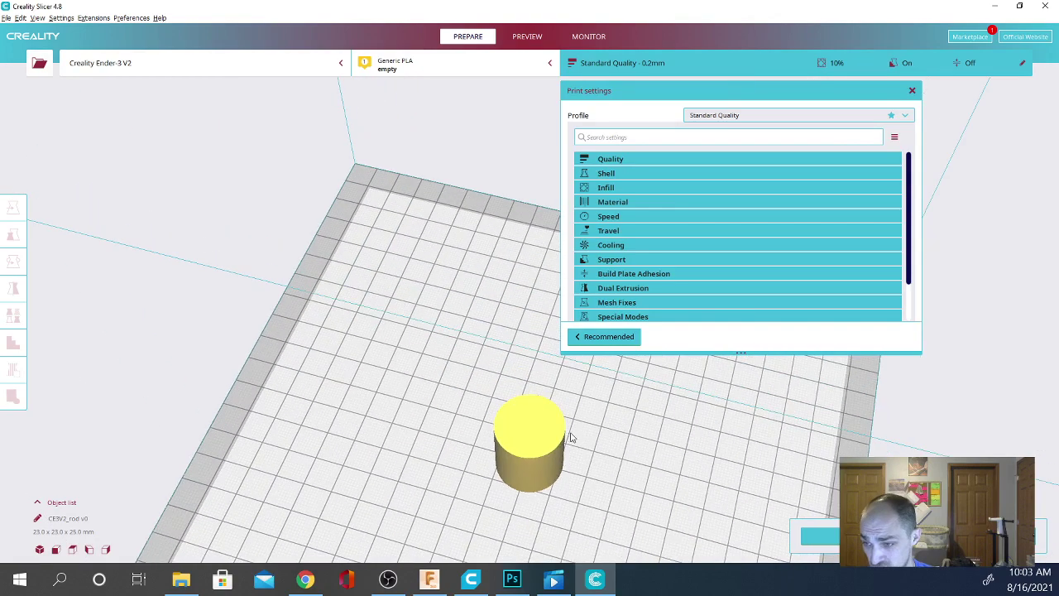
right_click_drag(610, 480, 803, 494)
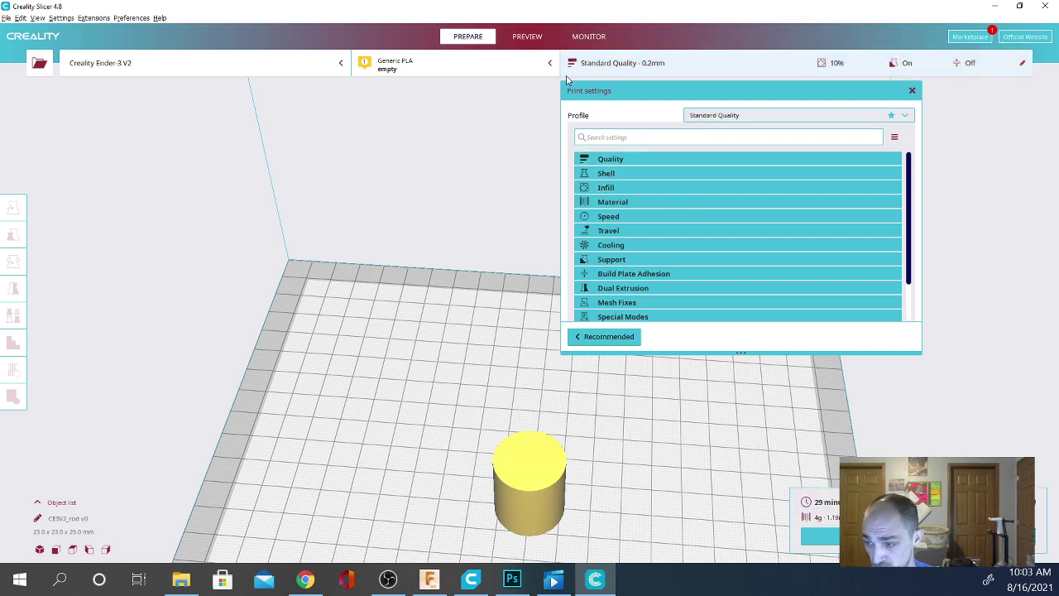
Show the layer preview of the sliced cylinder and check the Shell settings beside it.
left_click(521, 39)
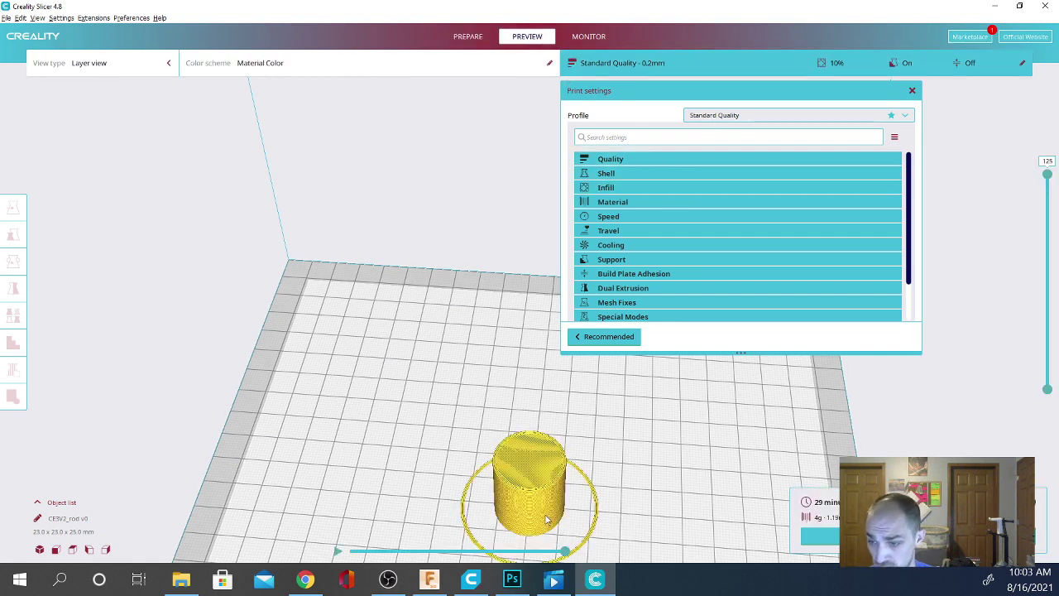
scroll(546, 519, "up", 5)
right_click_drag(557, 513, 397, 343)
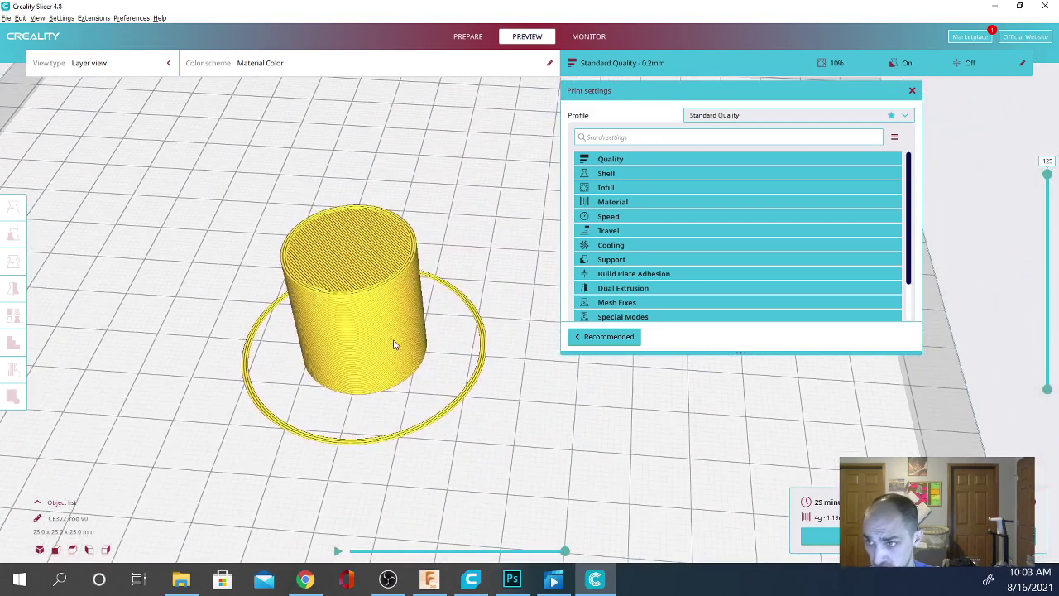
left_click(731, 173)
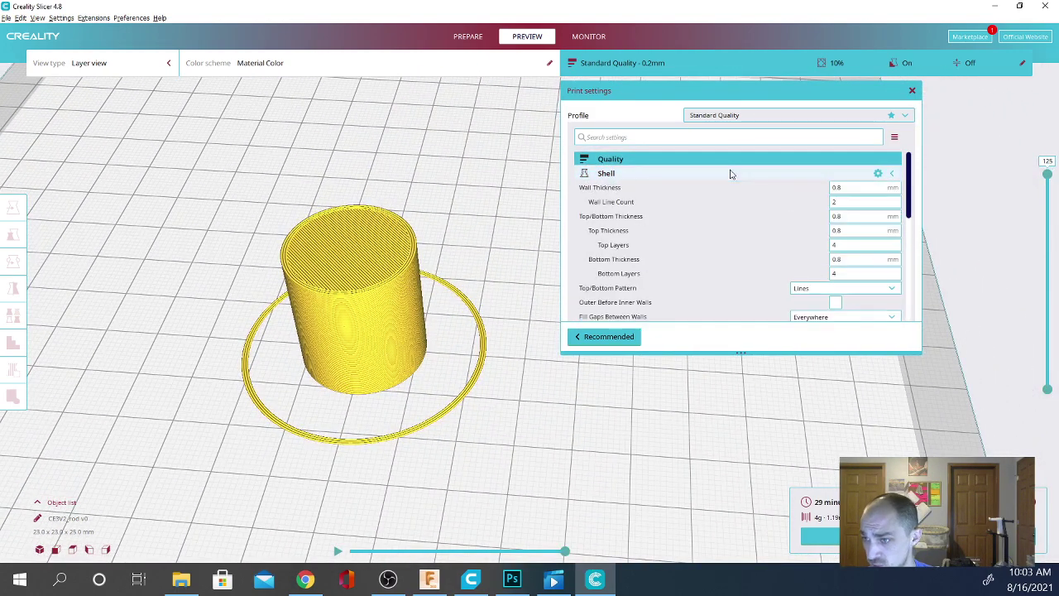
left_click(686, 174)
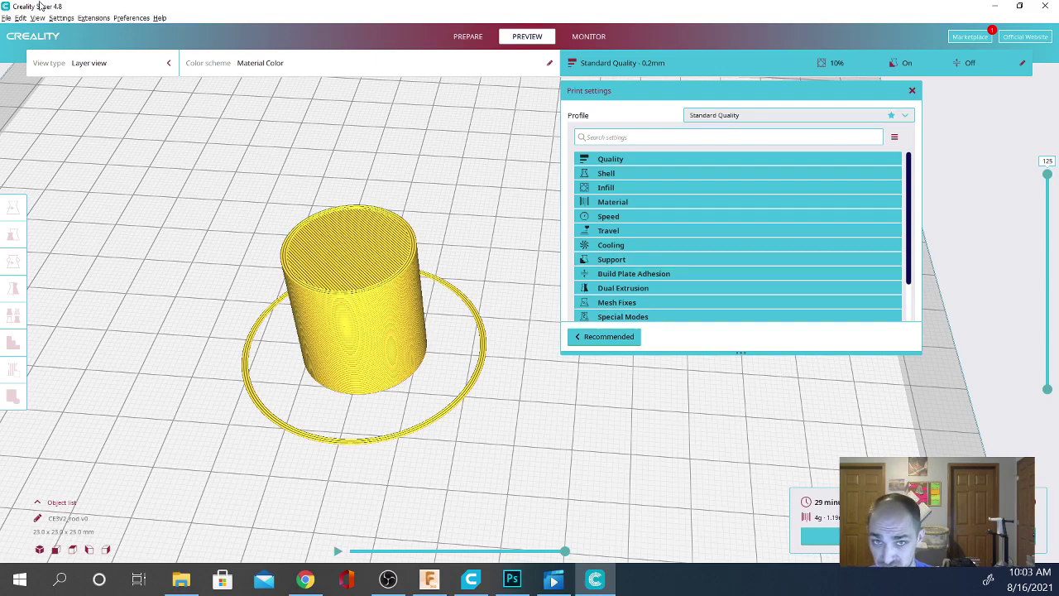
Select the cylinder and inspect the model tool with Size, X/Y Distance, Number of layer and Define as Capsule options.
right_click_drag(207, 374, 163, 369)
left_click(468, 310)
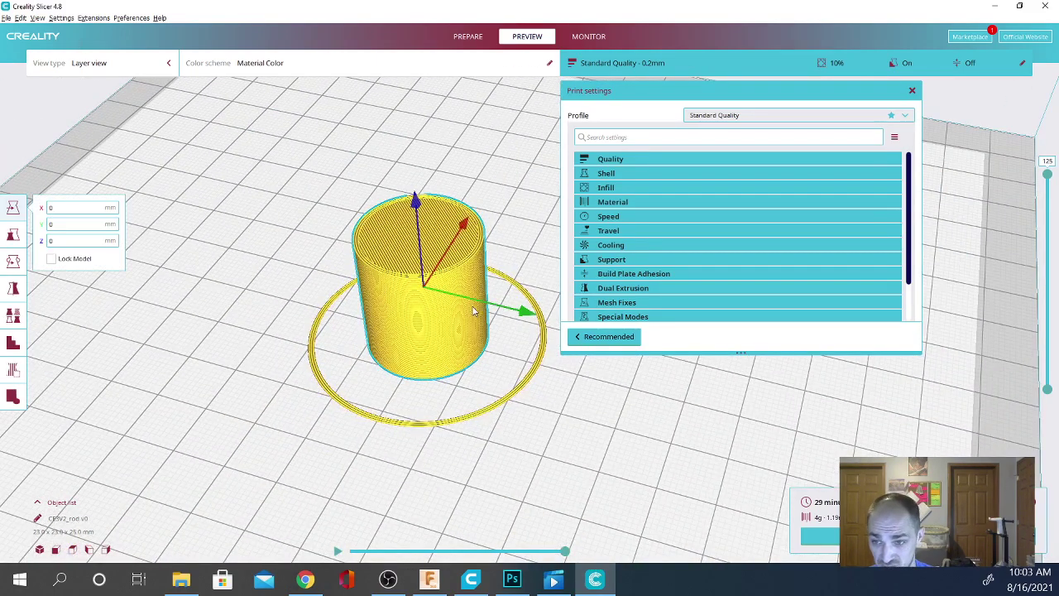
left_click(14, 401)
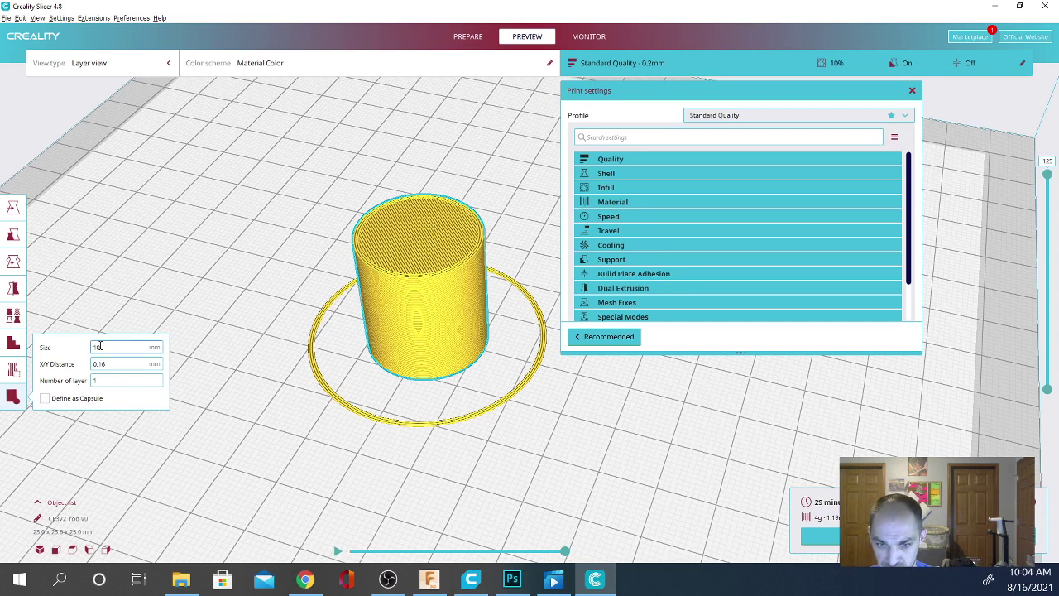
left_click(13, 371)
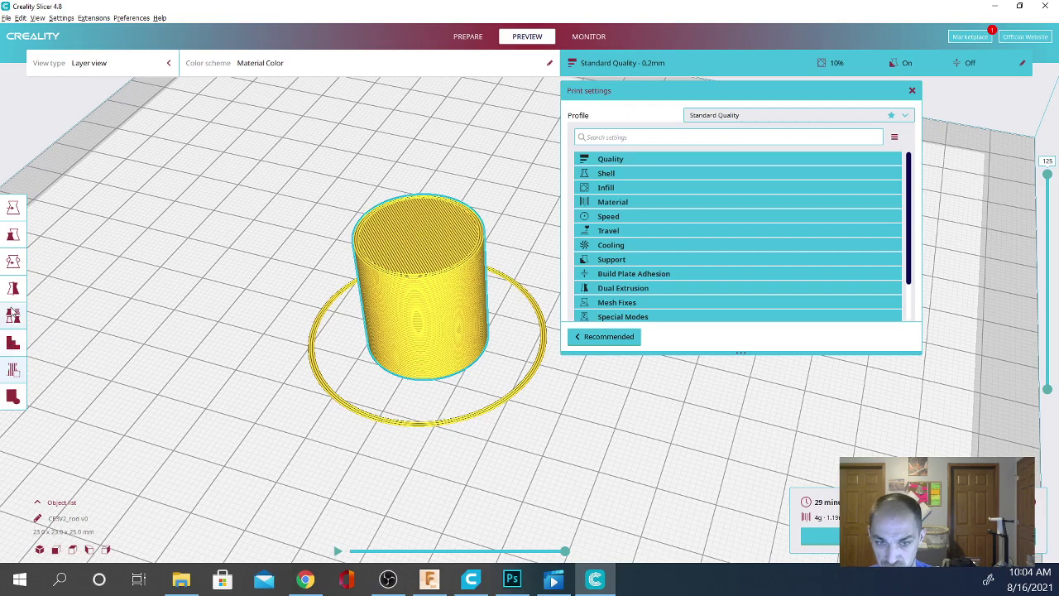
Lower the layer preview to layer 89 and examine the infill inside the cylinder from several angles.
right_click_drag(715, 514, 1057, 163)
left_click_drag(1048, 177, 1048, 230)
right_click_drag(655, 502, 778, 519)
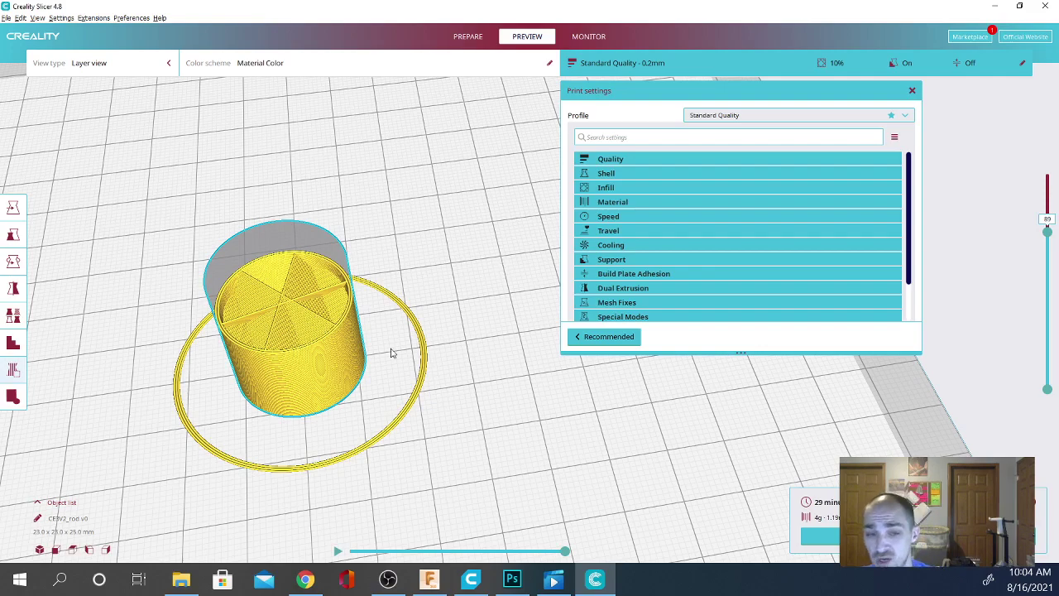
right_click_drag(405, 238, 452, 399)
scroll(451, 380, "down", 3)
scroll(405, 274, "up", 2)
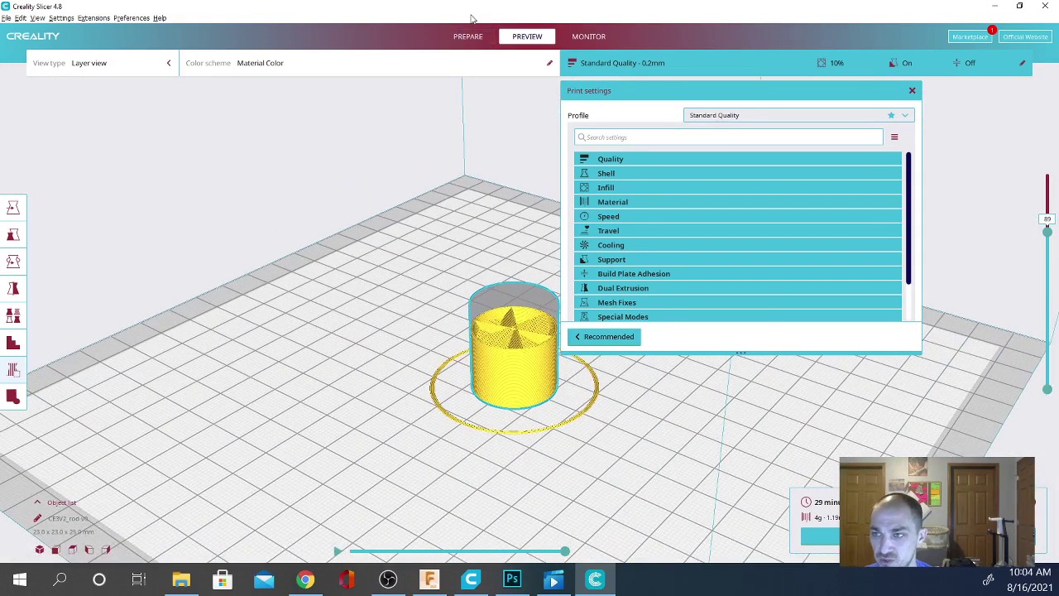
Review the color scheme choices for the layer preview, keeping Material Color.
left_click(474, 64)
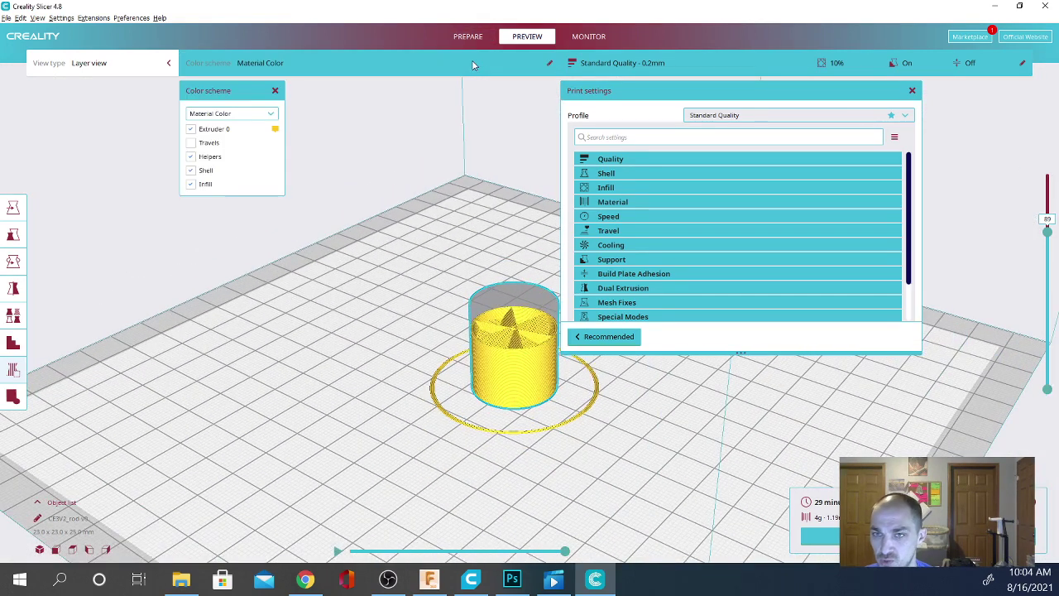
left_click(253, 115)
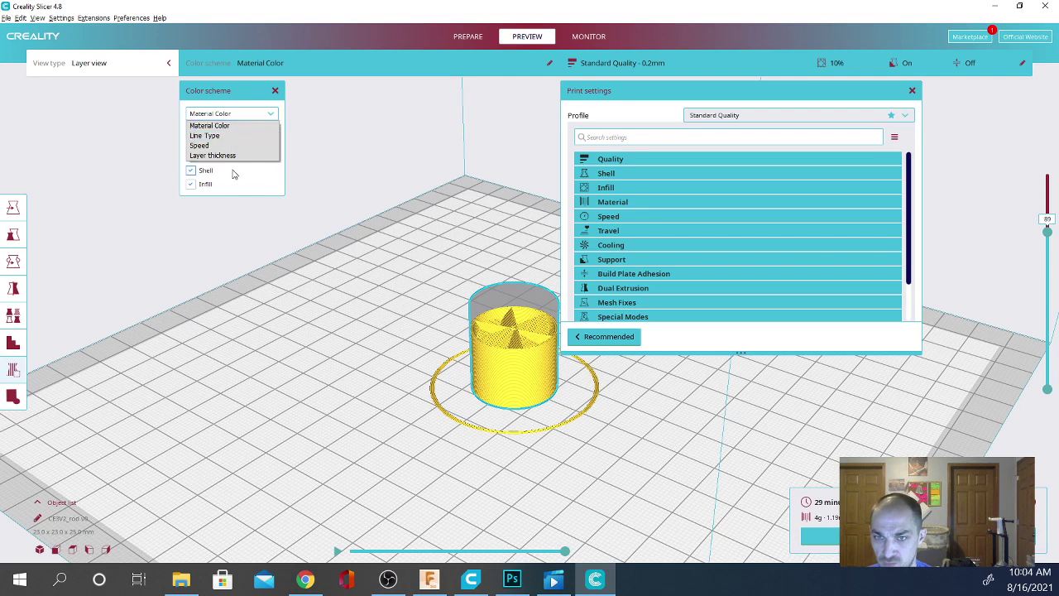
left_click(444, 133)
Return to the Prepare stage and close the print settings to view the whole model.
left_click(469, 37)
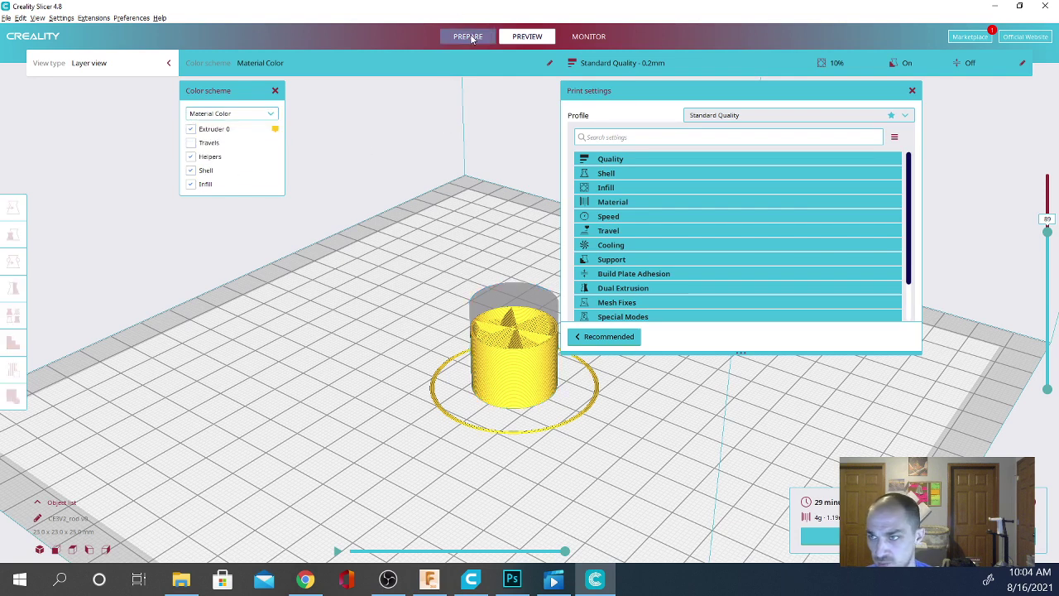
left_click(913, 91)
right_click_drag(413, 373, 461, 374)
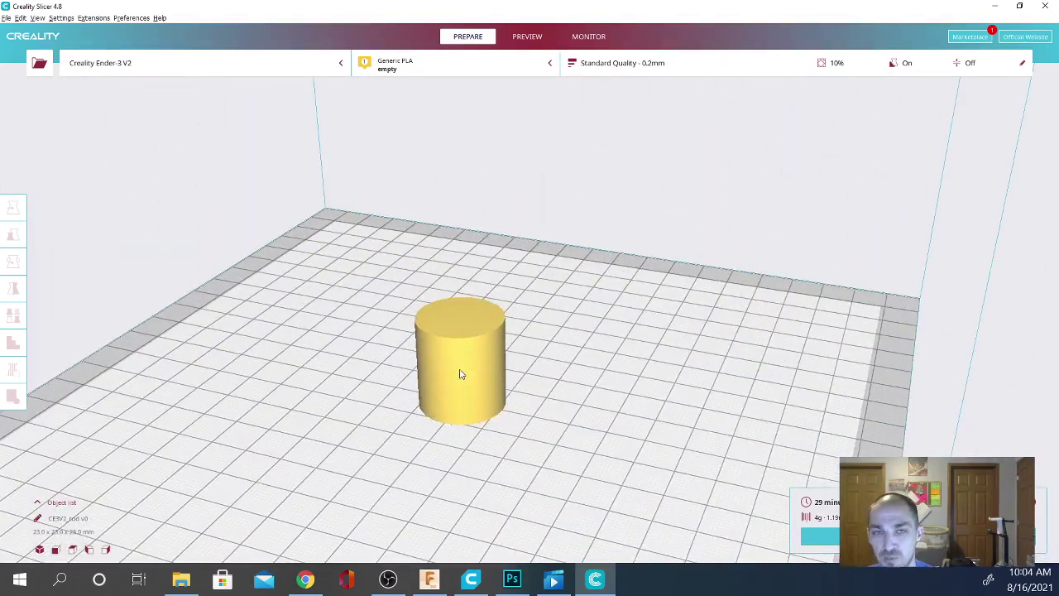
Switch to Ultimaker Cura, maximize its window and inspect the cylinder on the Ender-3 Pro build plate for comparison.
left_click(469, 579)
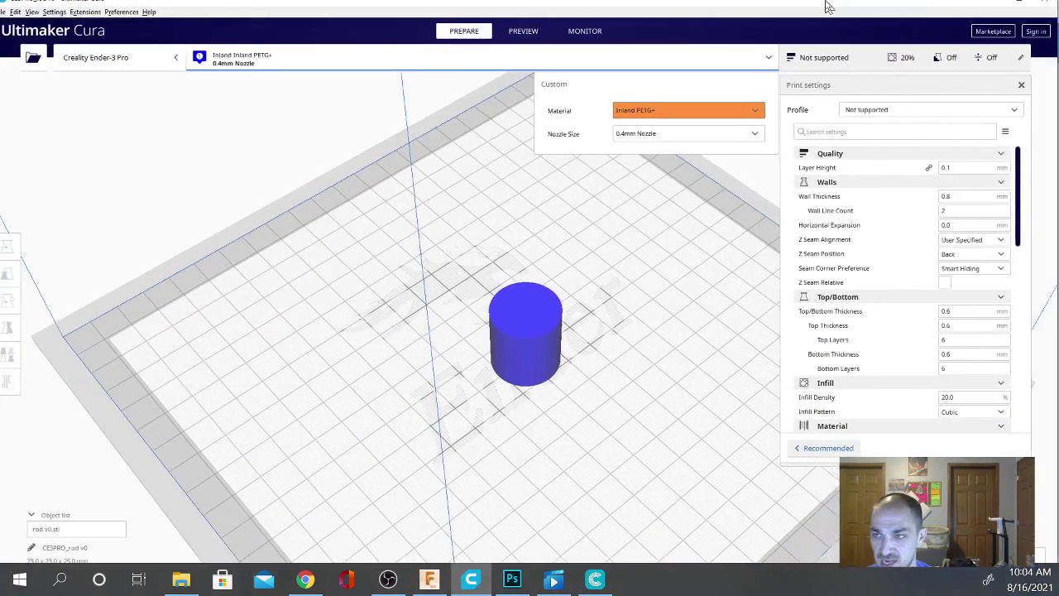
double_click(830, 6)
scroll(669, 414, "down", 2)
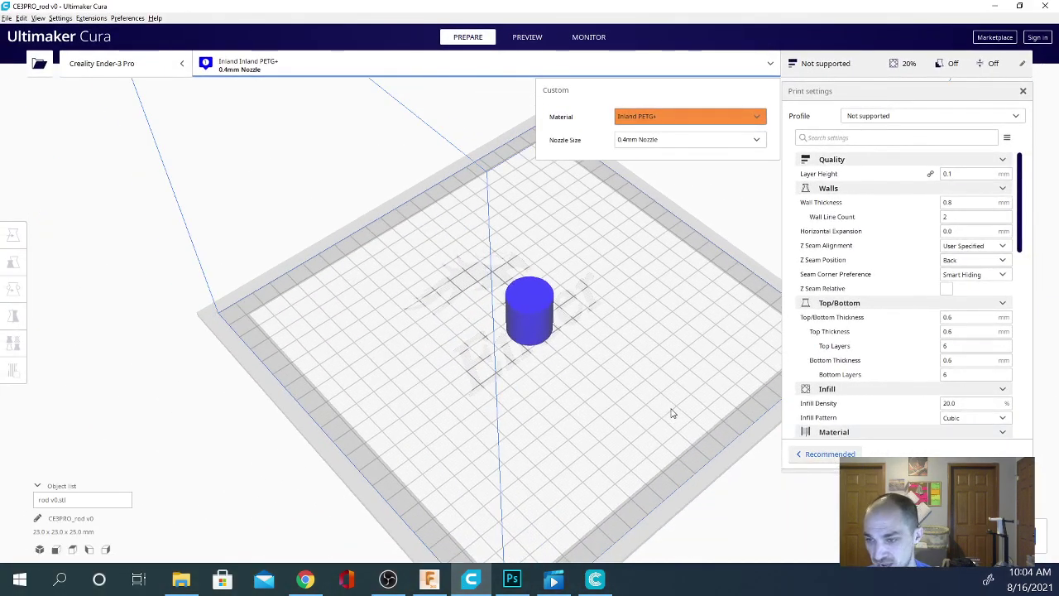
scroll(670, 413, "up", 3)
scroll(670, 413, "up", 2)
right_click(420, 458)
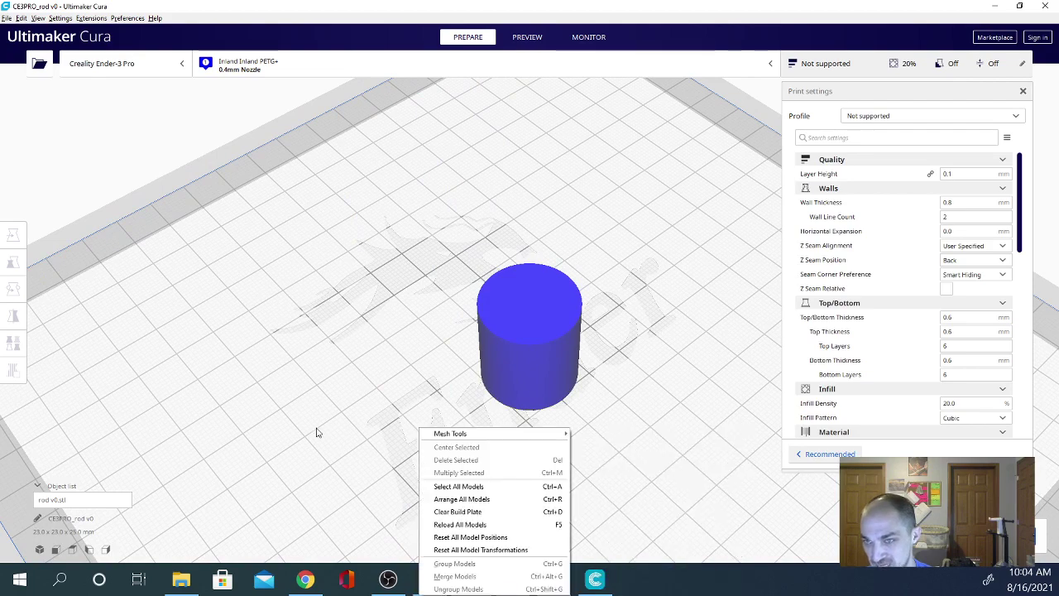
left_click(59, 16)
right_click_drag(638, 362, 256, 461)
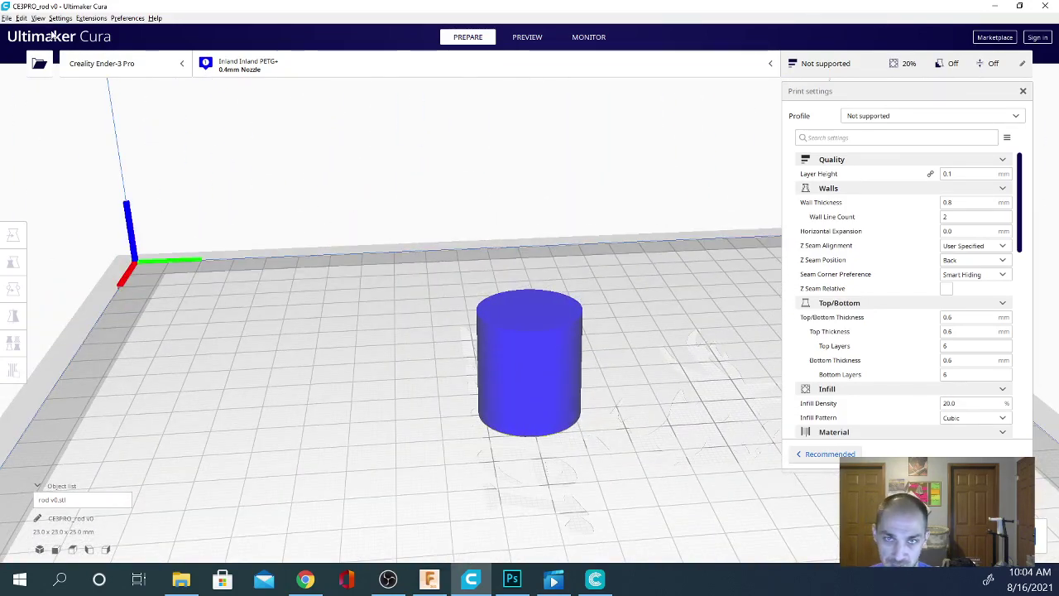
Look through Cura's extensions and the interface themes in the General preferences, leaving the Ultimaker theme selected.
left_click(129, 17)
mouse_move(91, 17)
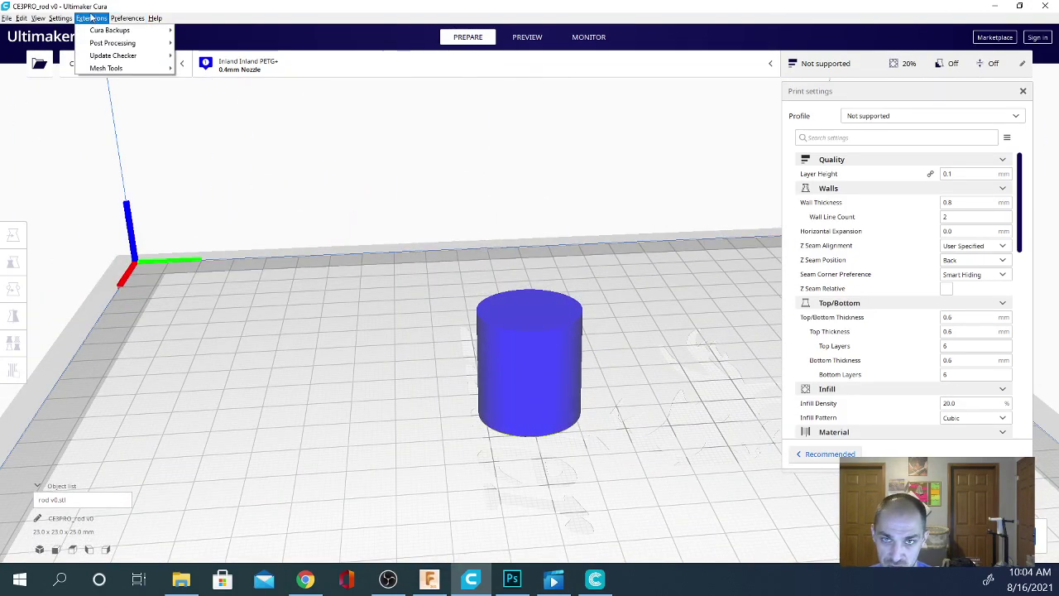
key("Escape")
left_click(99, 18)
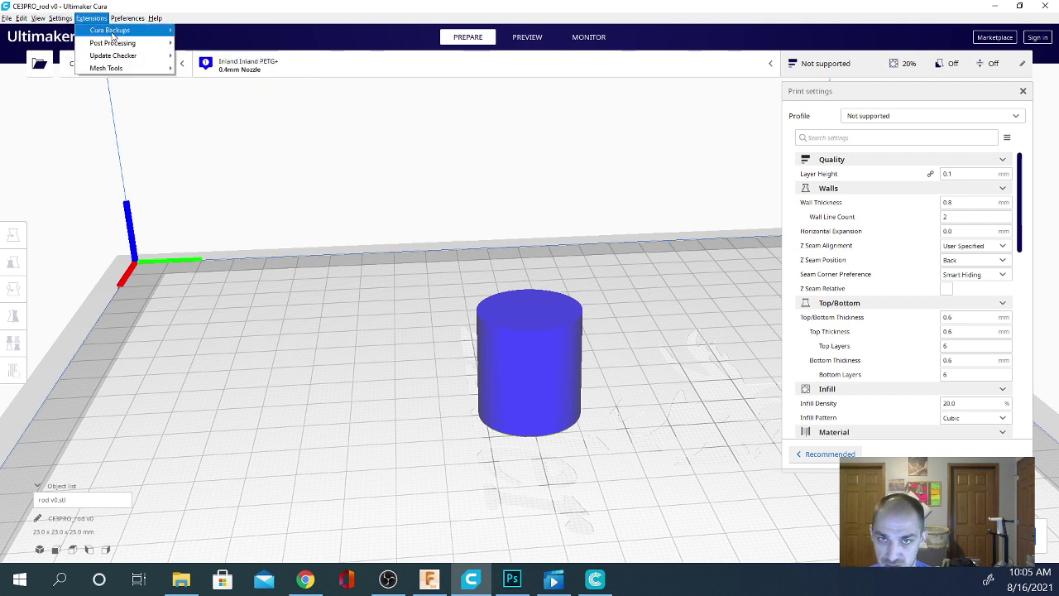
left_click(139, 31)
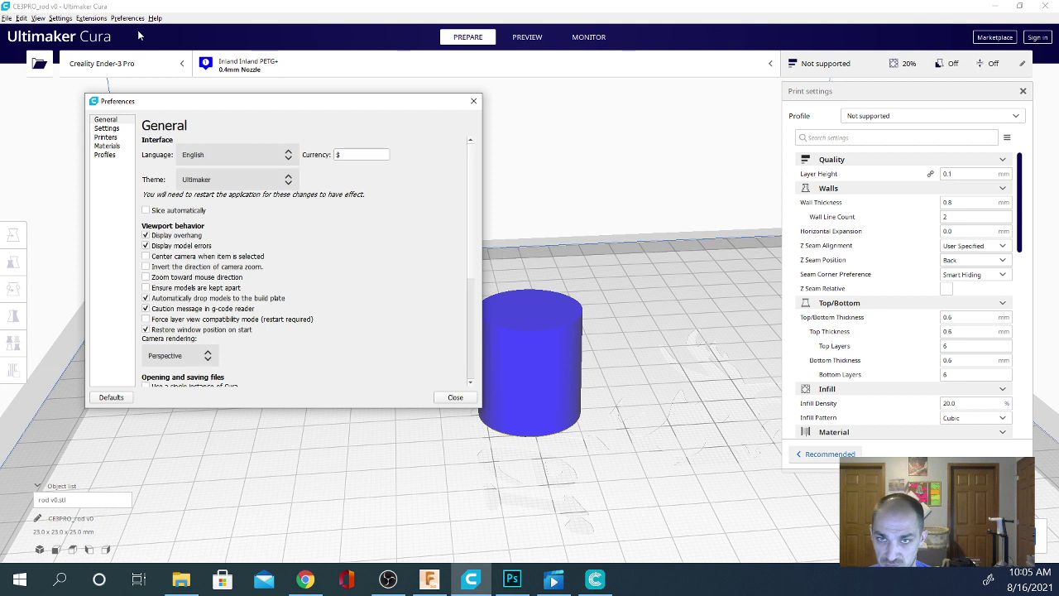
left_click(234, 181)
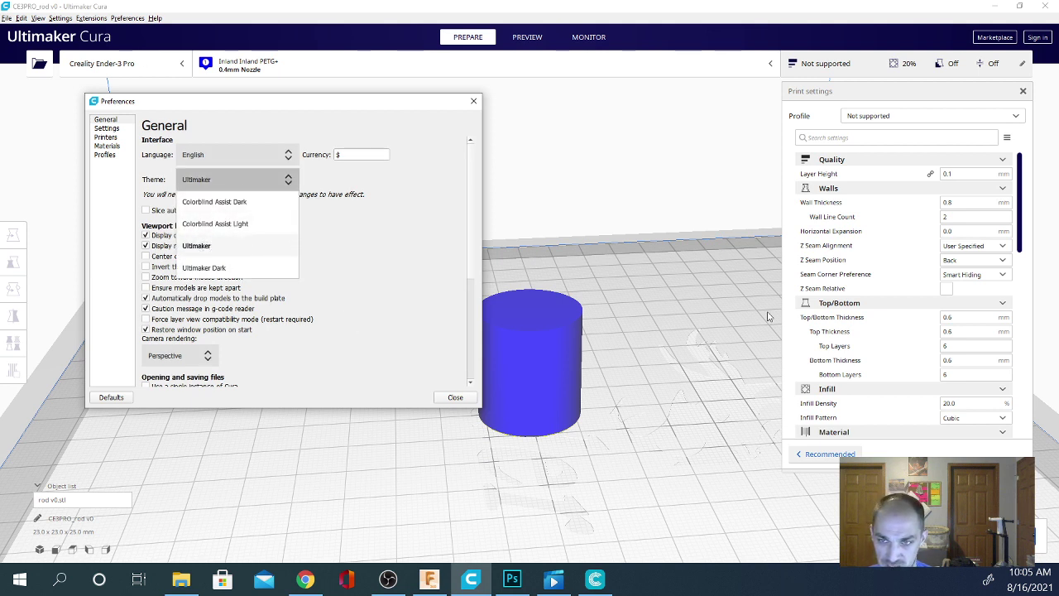
left_click(473, 102)
right_click_drag(473, 104, 303, 359)
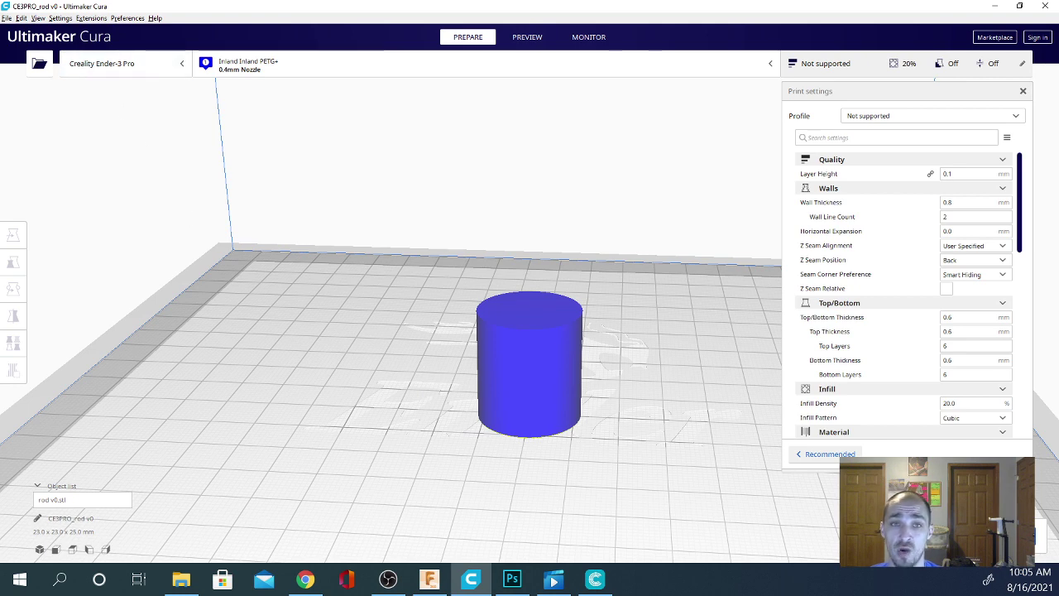
Open Cura's printer preferences and bring up the list of non-networked printers available to add.
left_click(127, 20)
mouse_move(91, 18)
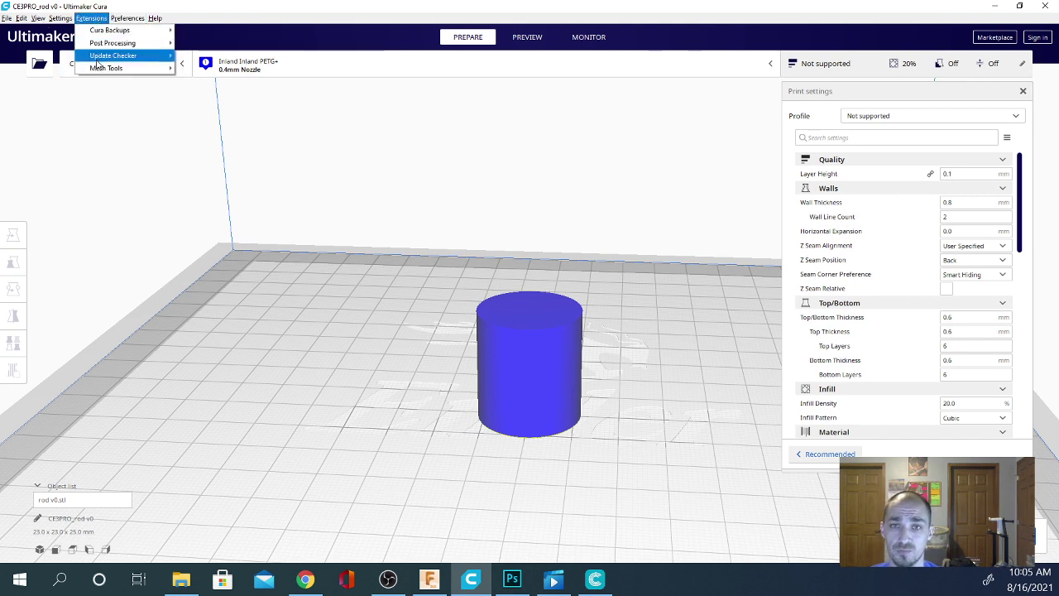
left_click(137, 30)
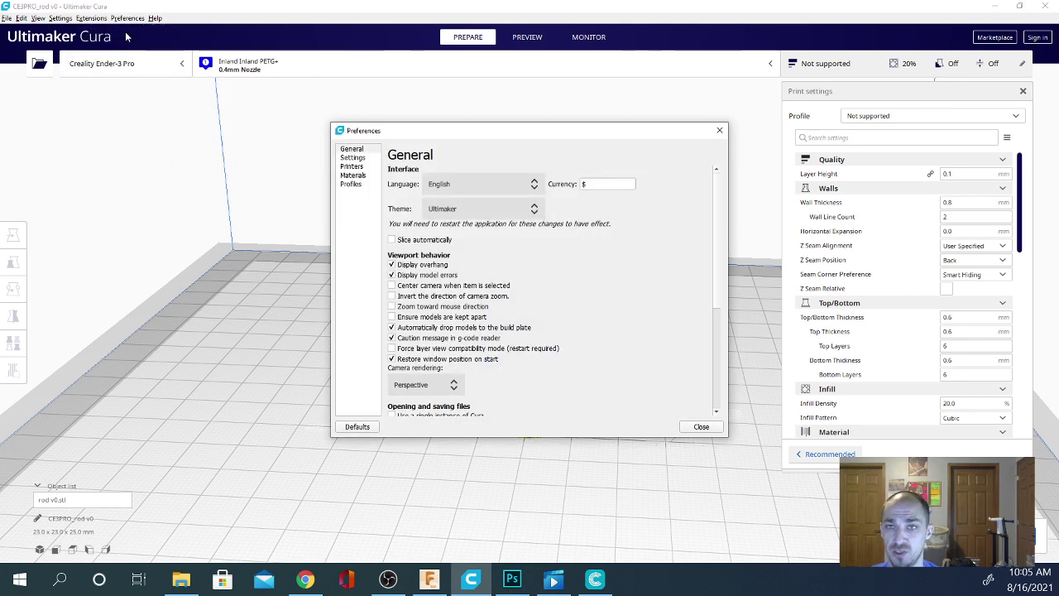
left_click(354, 167)
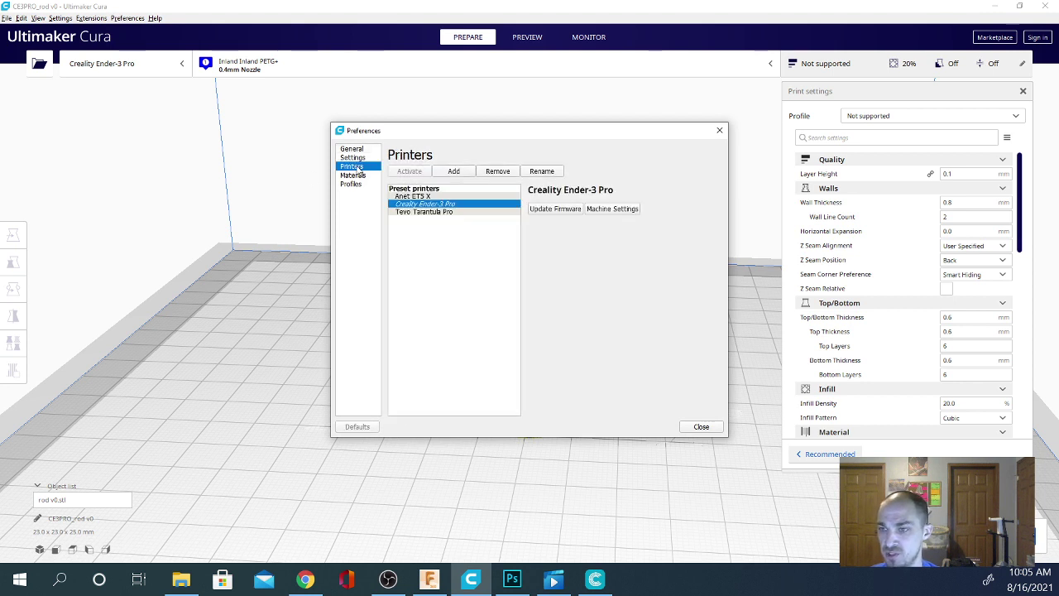
left_click(454, 171)
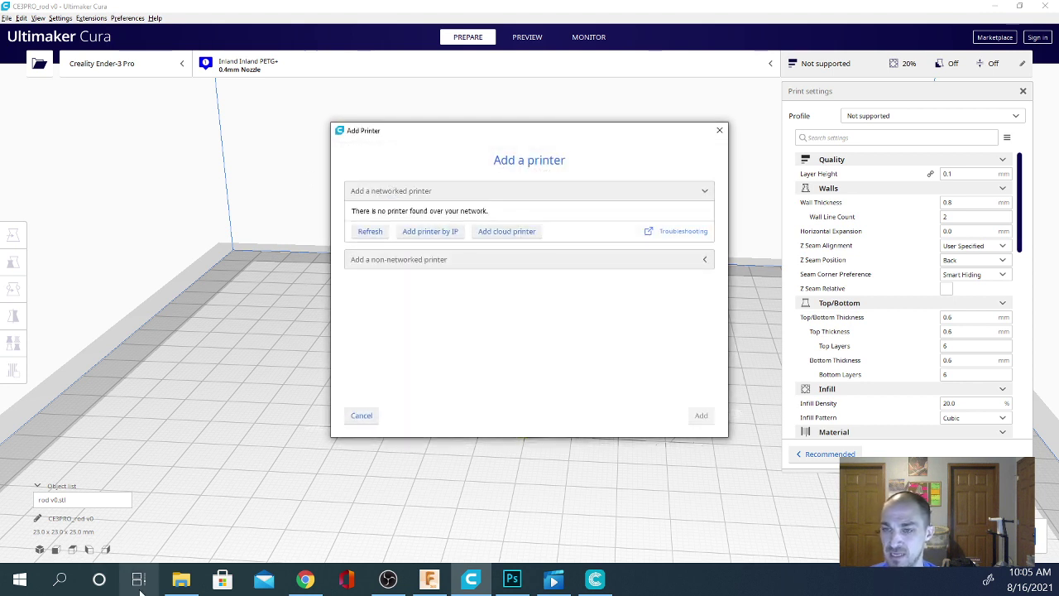
left_click(378, 261)
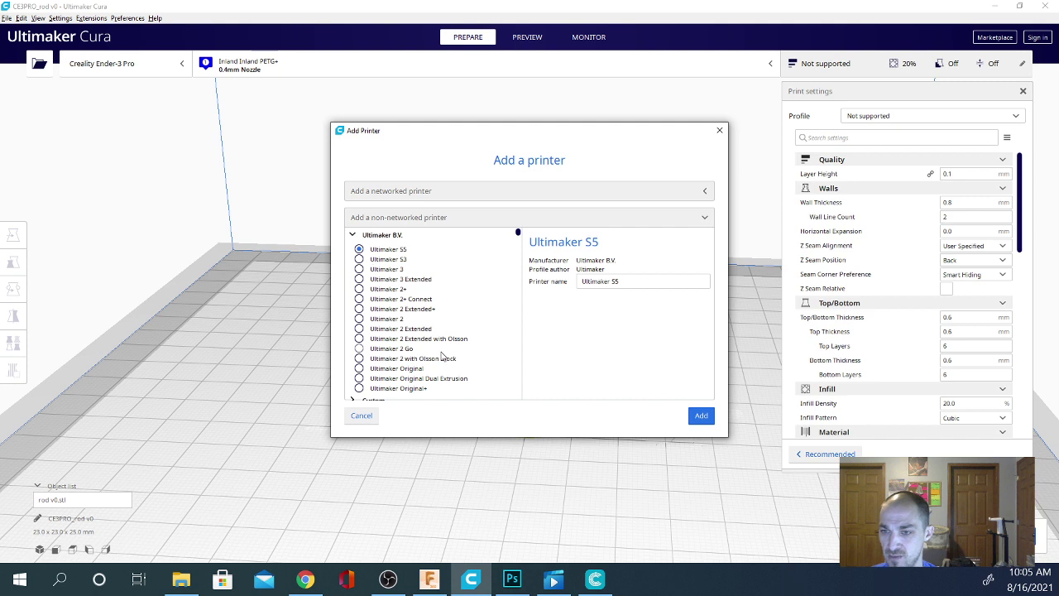
Look through the manufacturers in the non-networked printer list and examine the Creality3D models, including the Ender series.
scroll(427, 347, "down", 2)
scroll(427, 348, "down", 5)
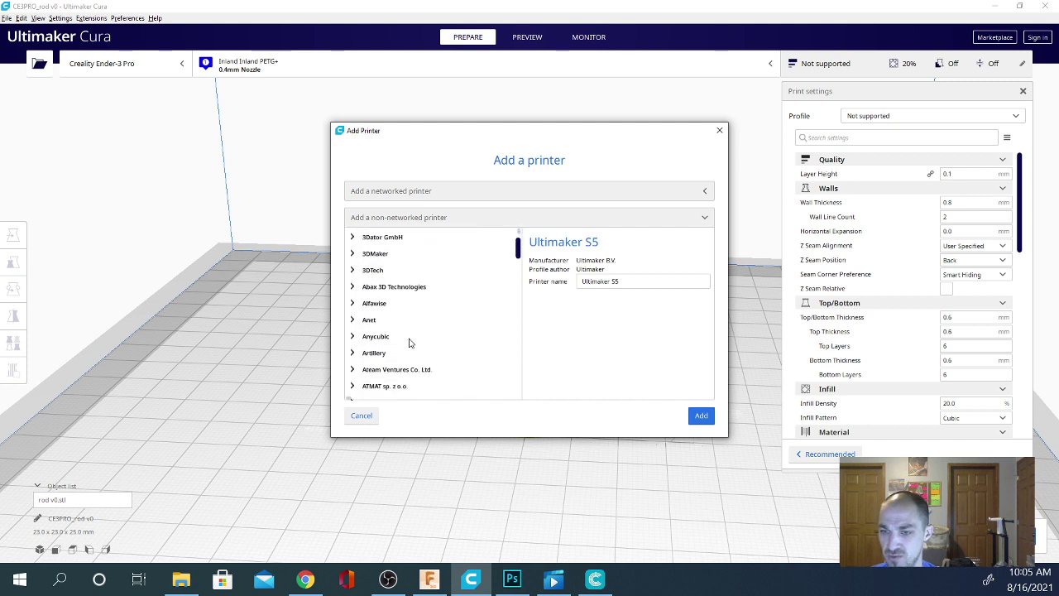
scroll(389, 339, "down", 3)
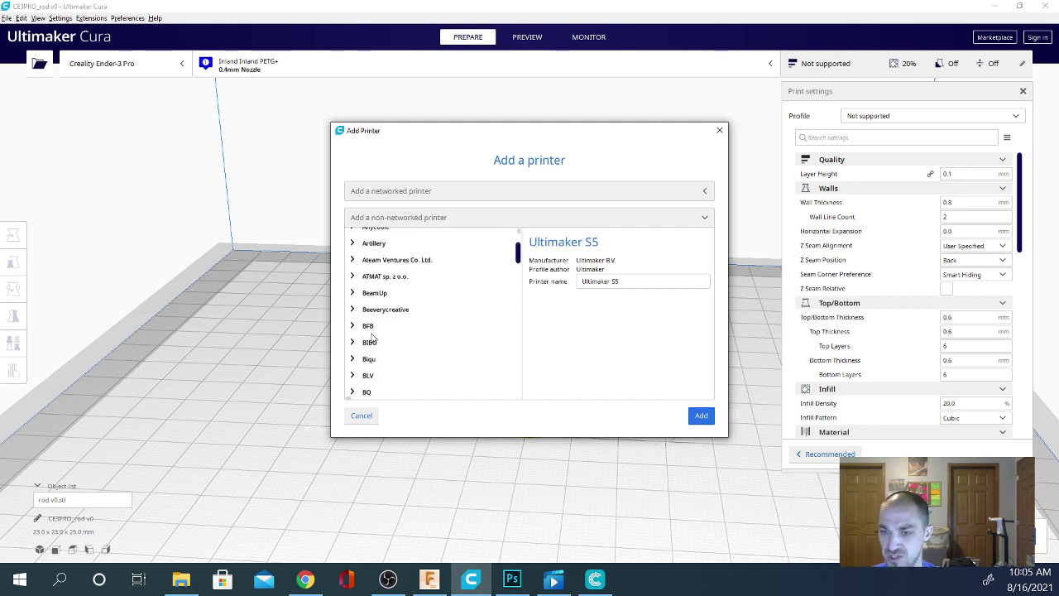
scroll(371, 336, "down", 3)
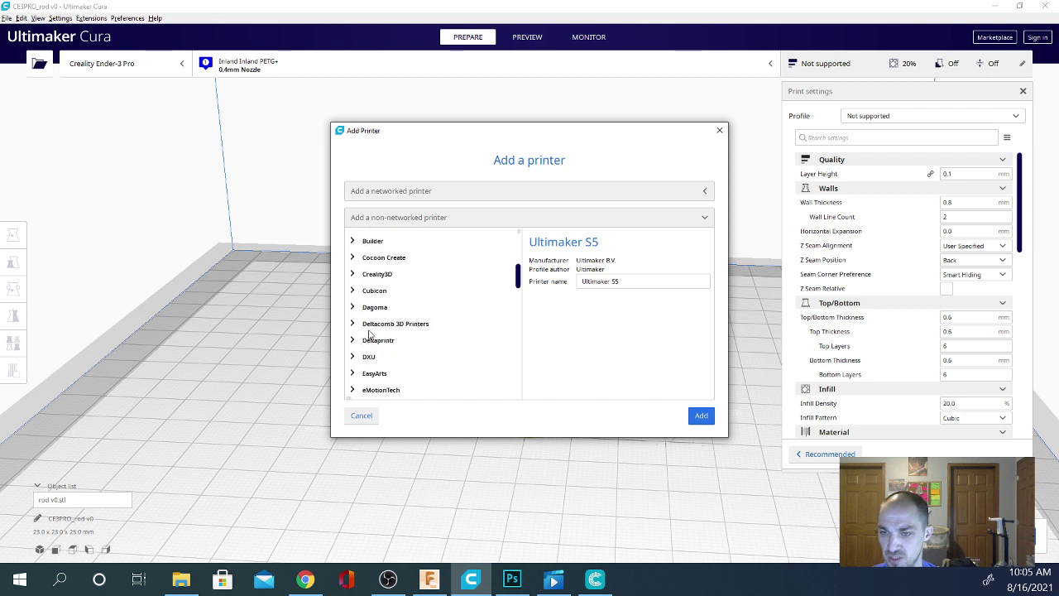
left_click(353, 276)
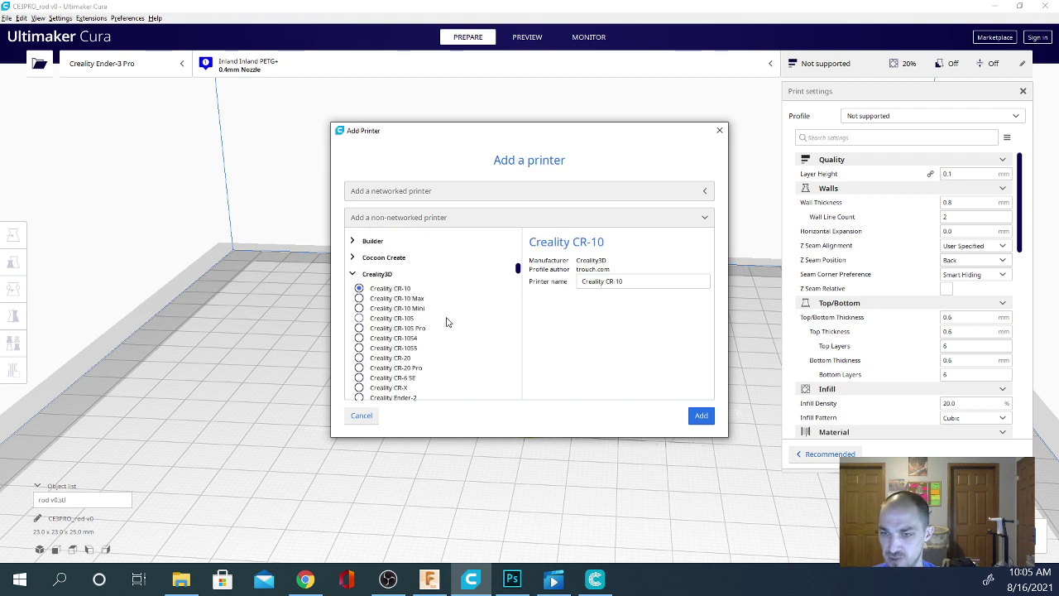
scroll(448, 325, "down", 3)
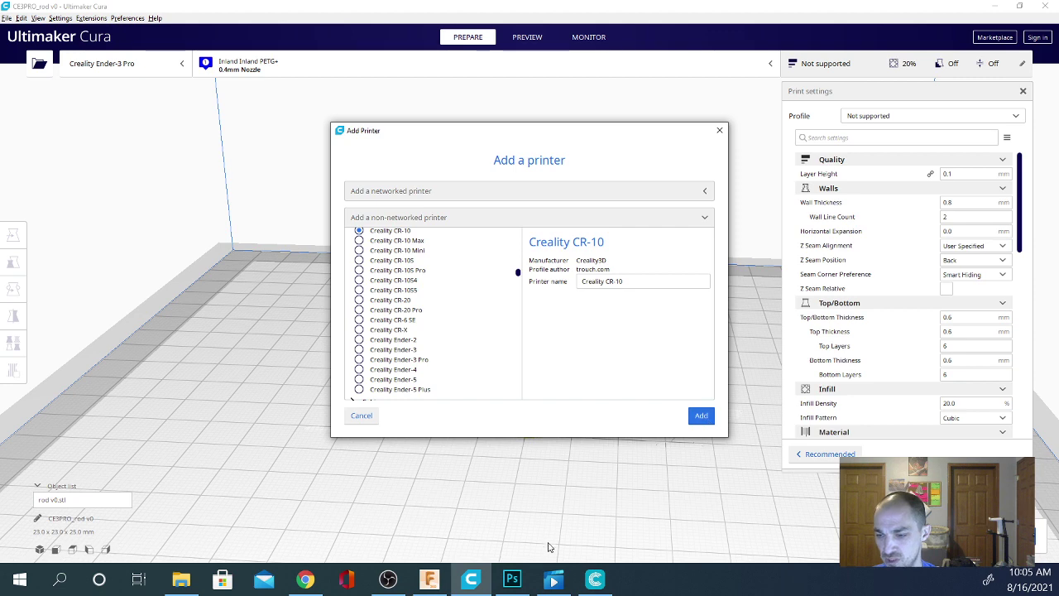
Switch to Creality Slicer and open the Add Printer dialog from its printer preferences.
left_click(595, 580)
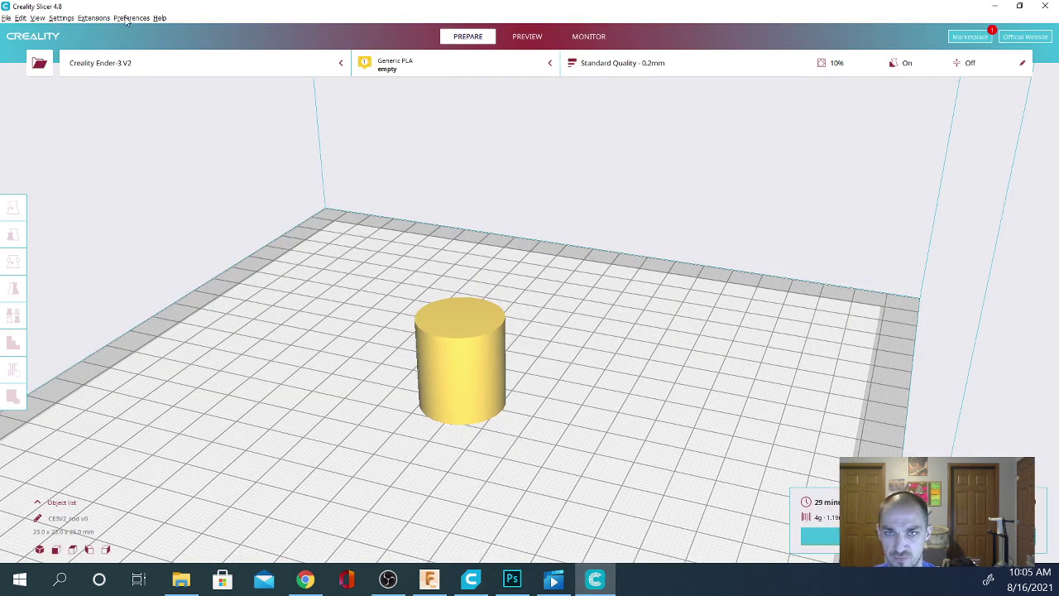
left_click(129, 19)
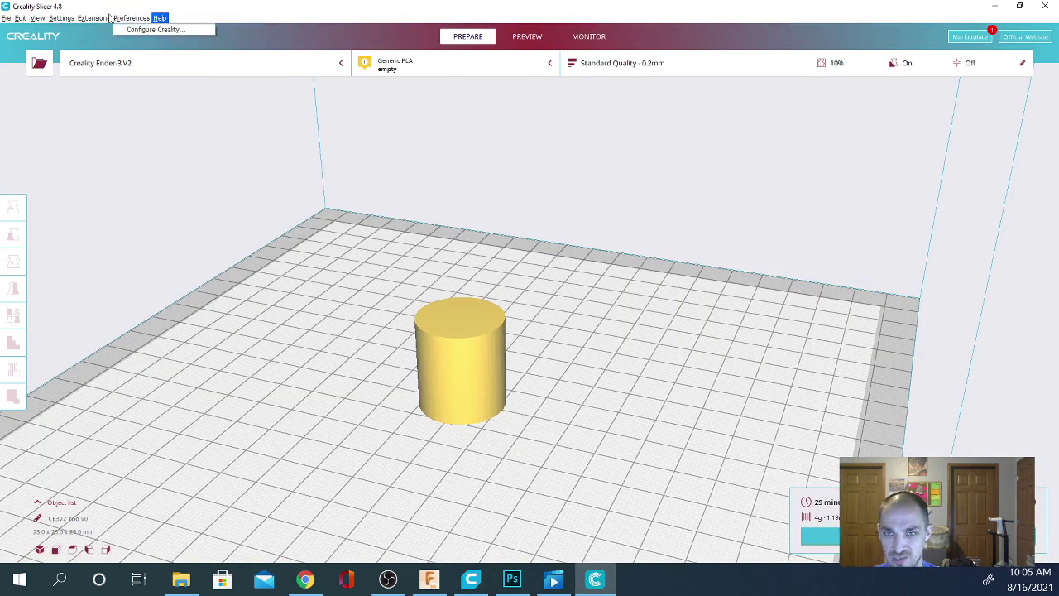
left_click(93, 18)
left_click(124, 18)
left_click(128, 29)
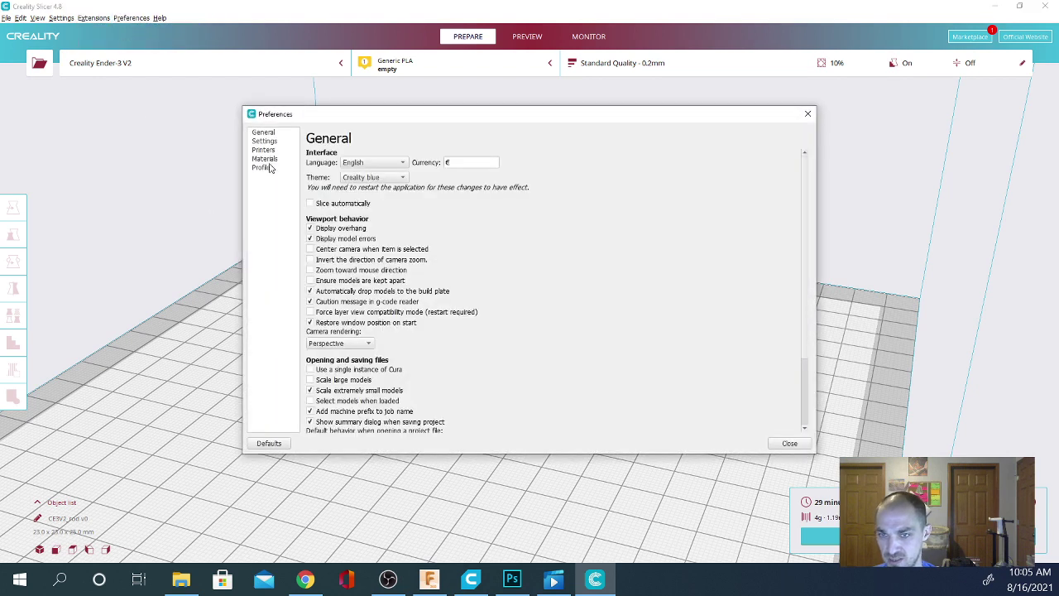
left_click(263, 152)
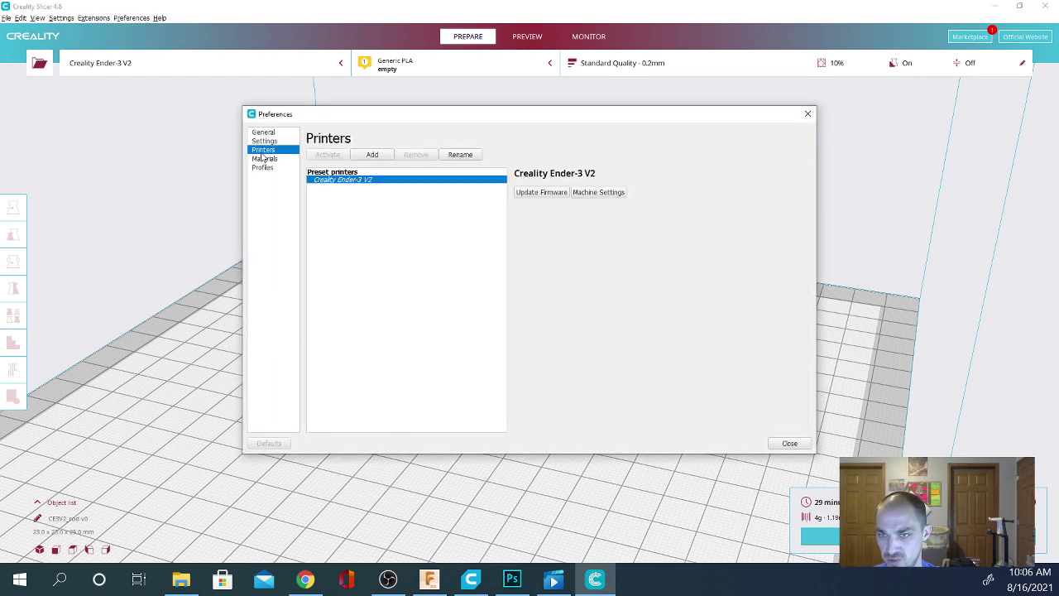
left_click(365, 156)
Examine the Creality printer models offered for comparison with Cura, and close the printer dialog and preferences without adding one.
scroll(443, 275, "down", 3)
scroll(443, 275, "down", 5)
scroll(411, 238, "down", 4)
scroll(381, 357, "down", 4)
scroll(381, 357, "down", 3)
scroll(380, 365, "down", 1)
scroll(381, 365, "up", 1)
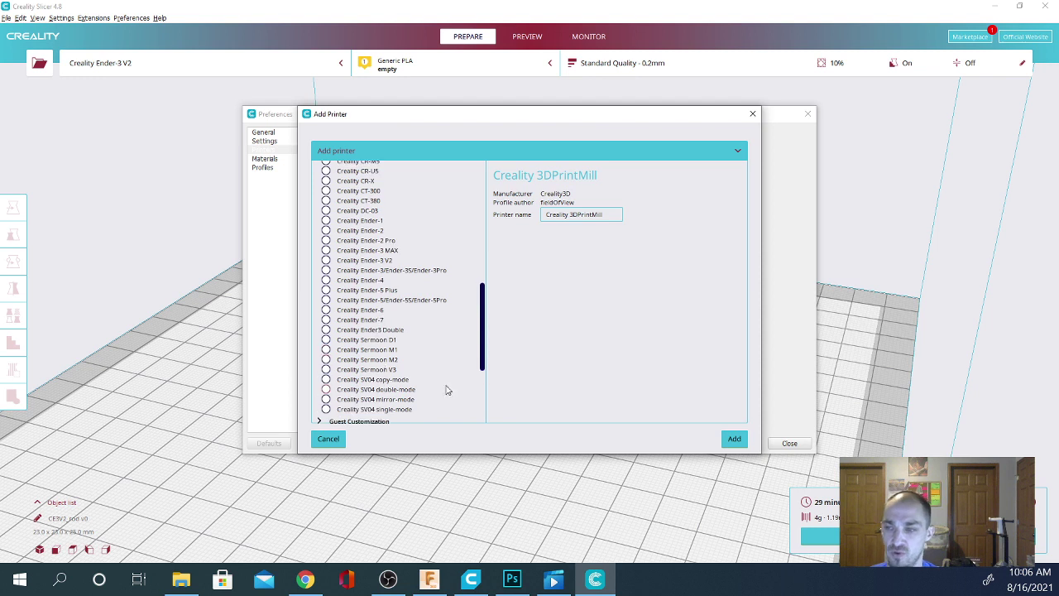
left_click(751, 120)
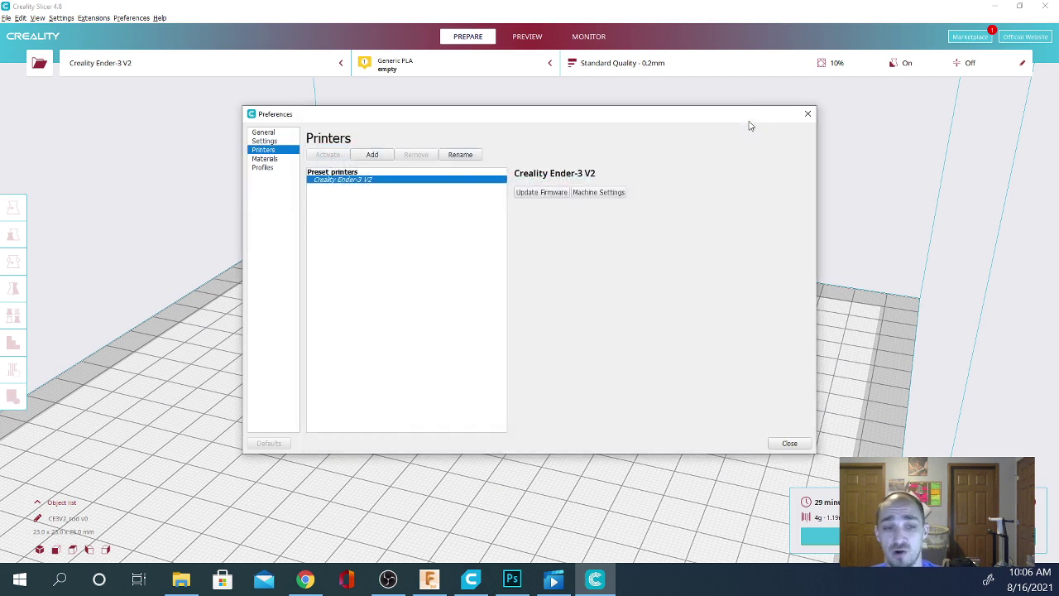
left_click(807, 115)
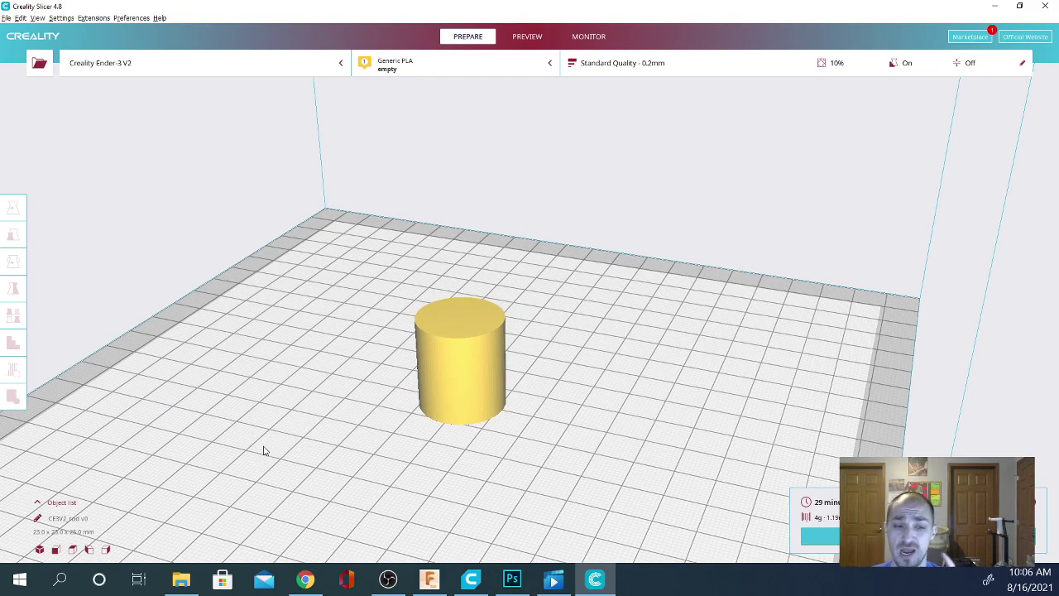
right_click_drag(213, 440, 257, 502)
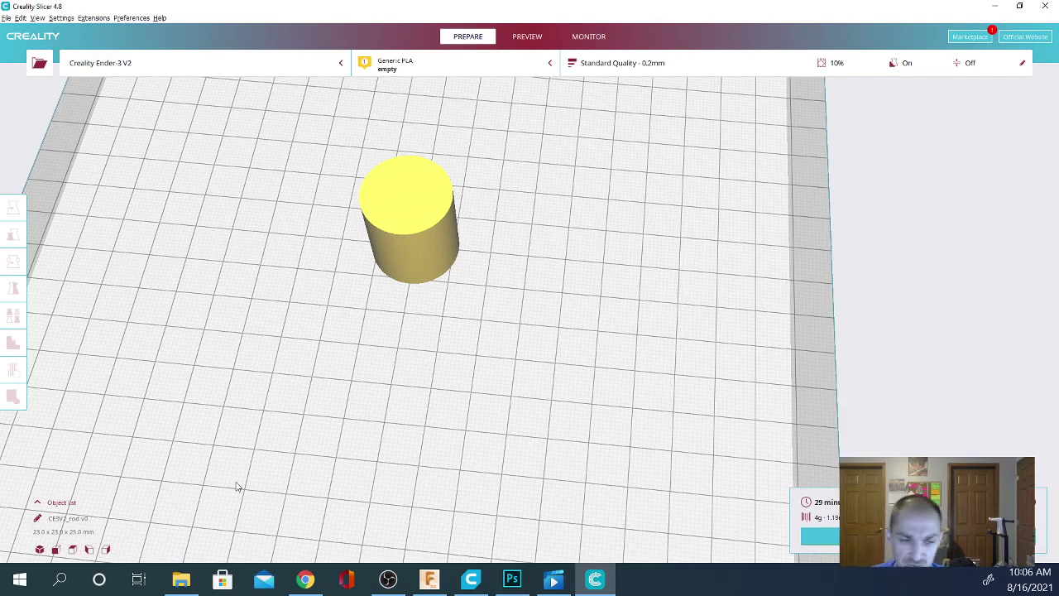
scroll(298, 399, "down", 3)
right_click_drag(297, 399, 343, 343)
scroll(426, 357, "up", 5)
scroll(425, 357, "down", 1)
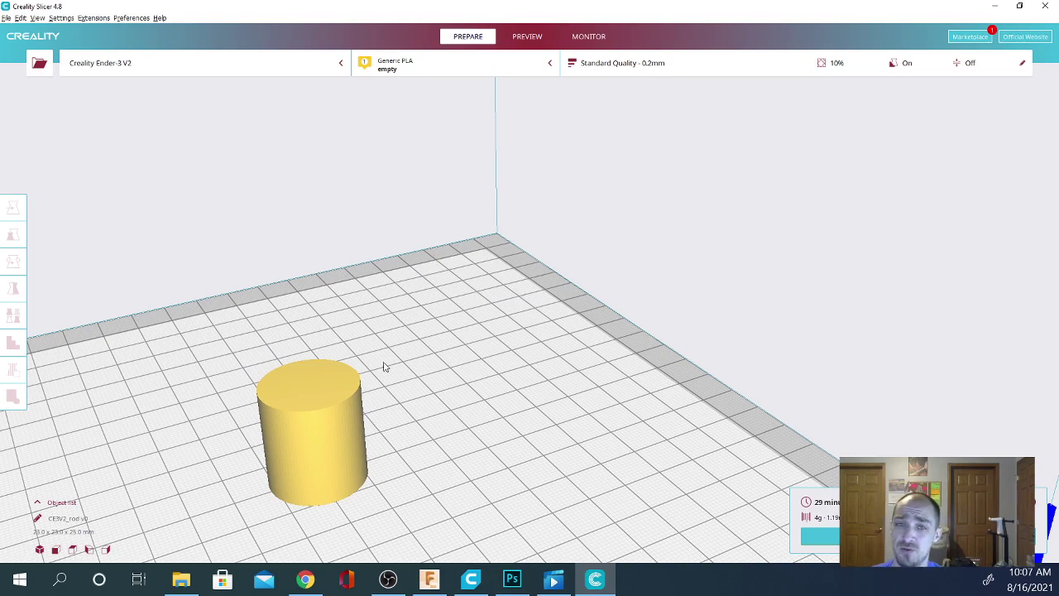
right_click_drag(461, 394, 568, 386)
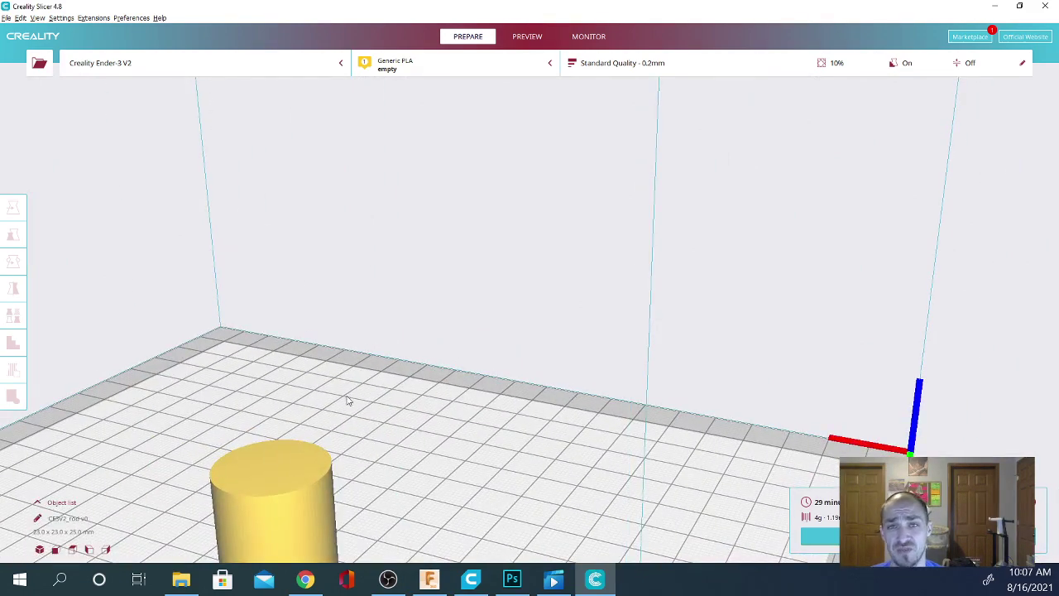
right_click_drag(343, 399, 179, 440)
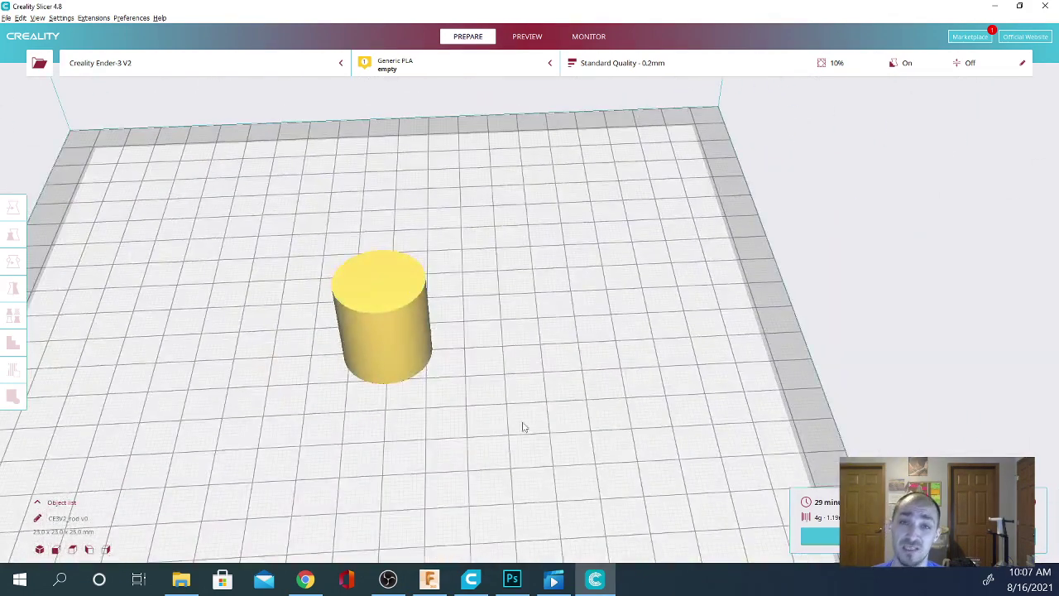